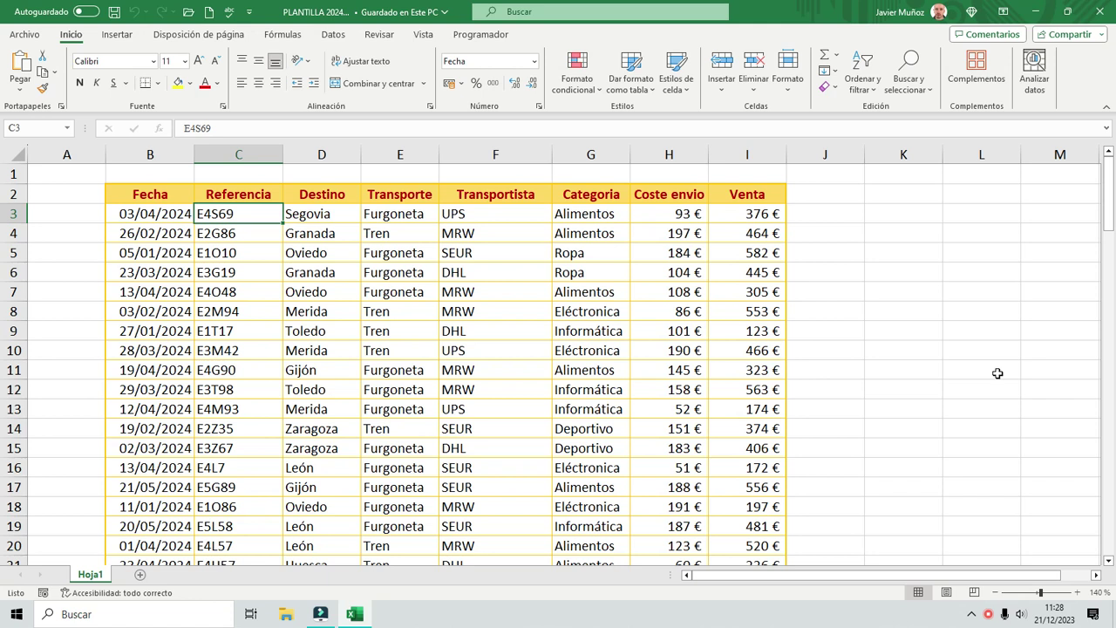
- Create a pivot table from the shipping data range B2:I109, placed on the existing sheet at cell K5
click(480, 257)
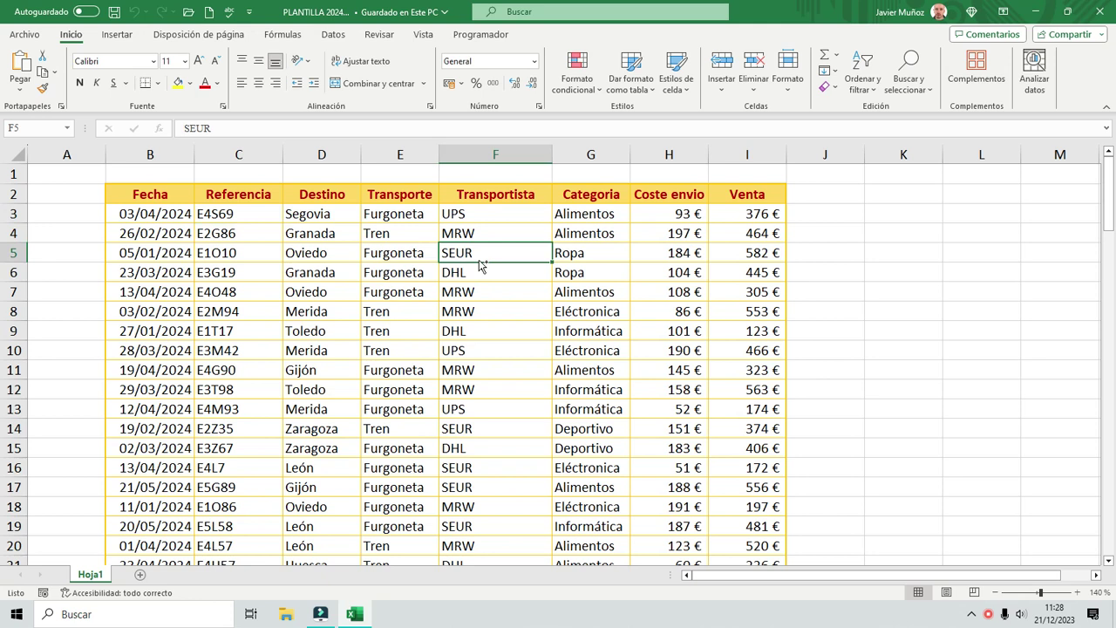
key(ctrl+a)
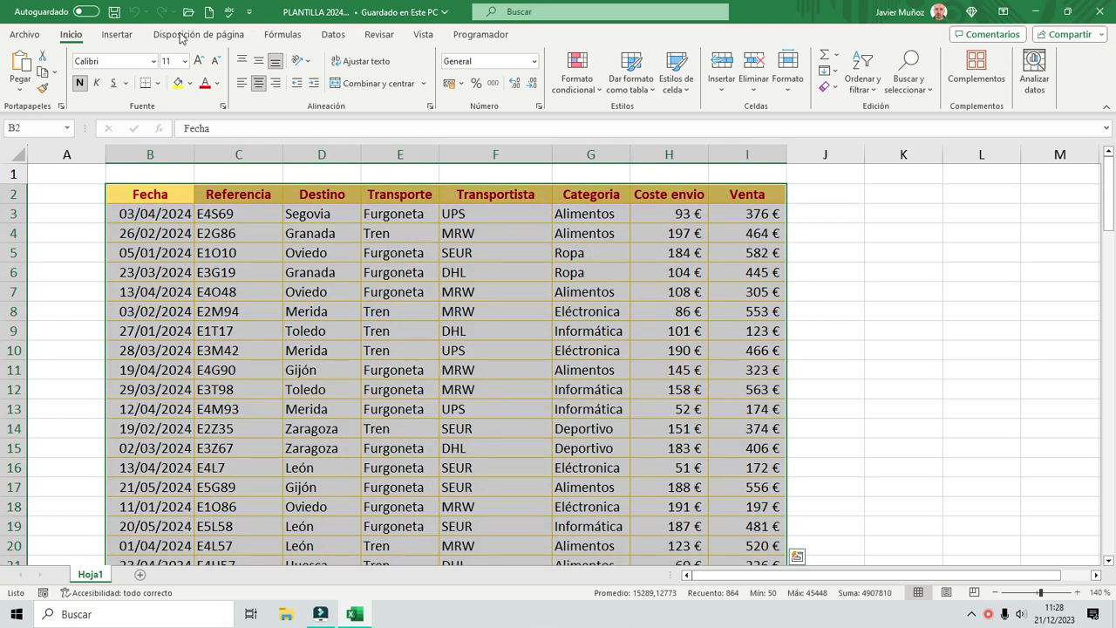
click(131, 42)
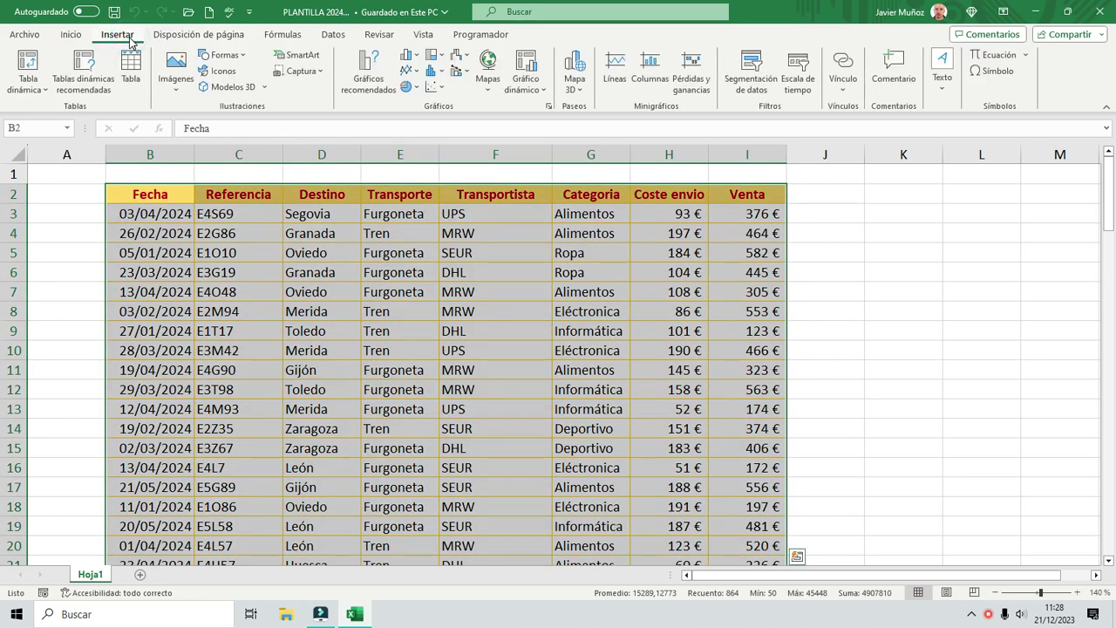
click(43, 90)
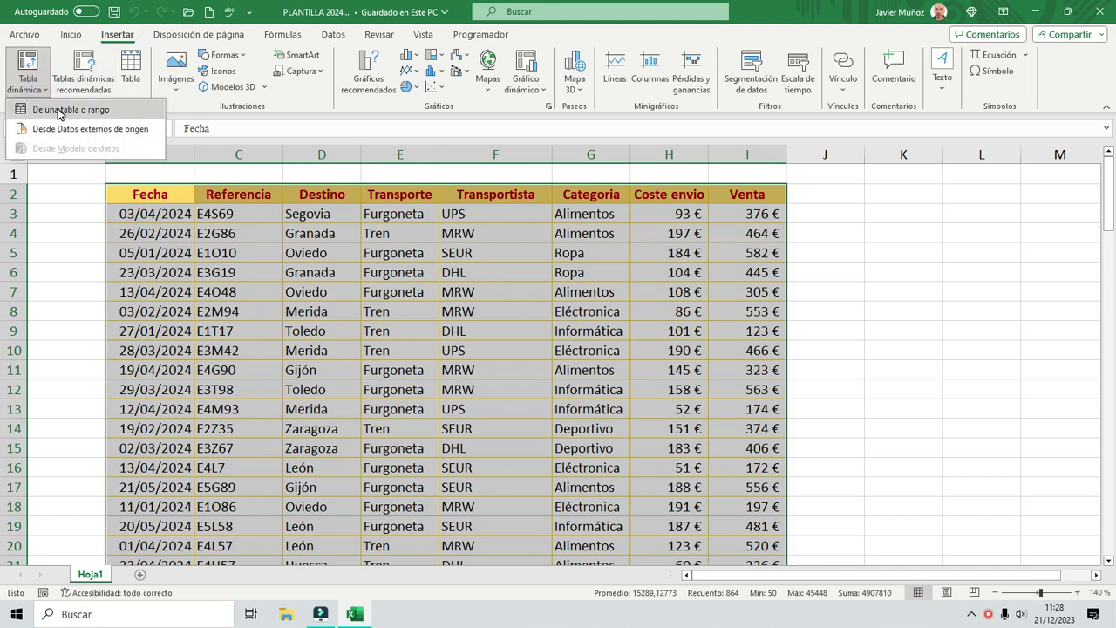
click(59, 111)
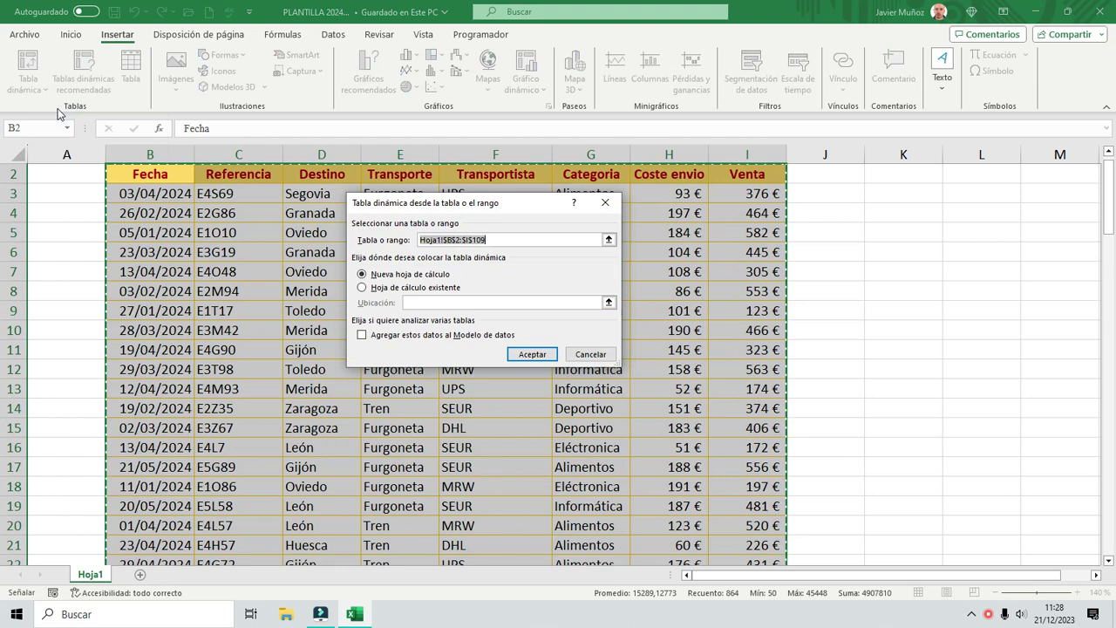
click(362, 287)
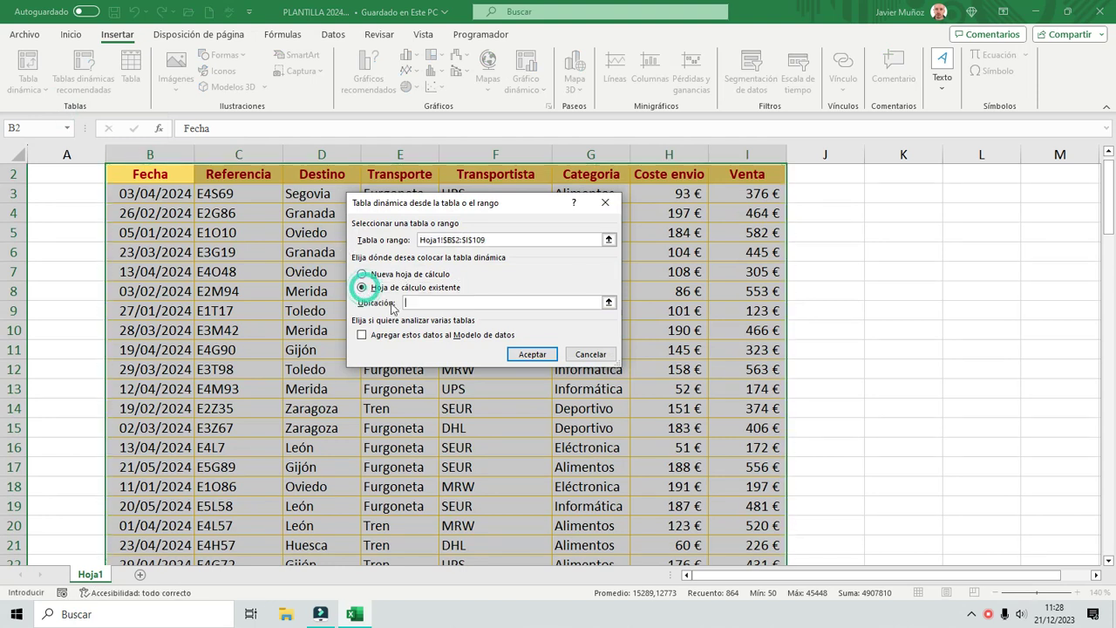
click(417, 302)
click(529, 356)
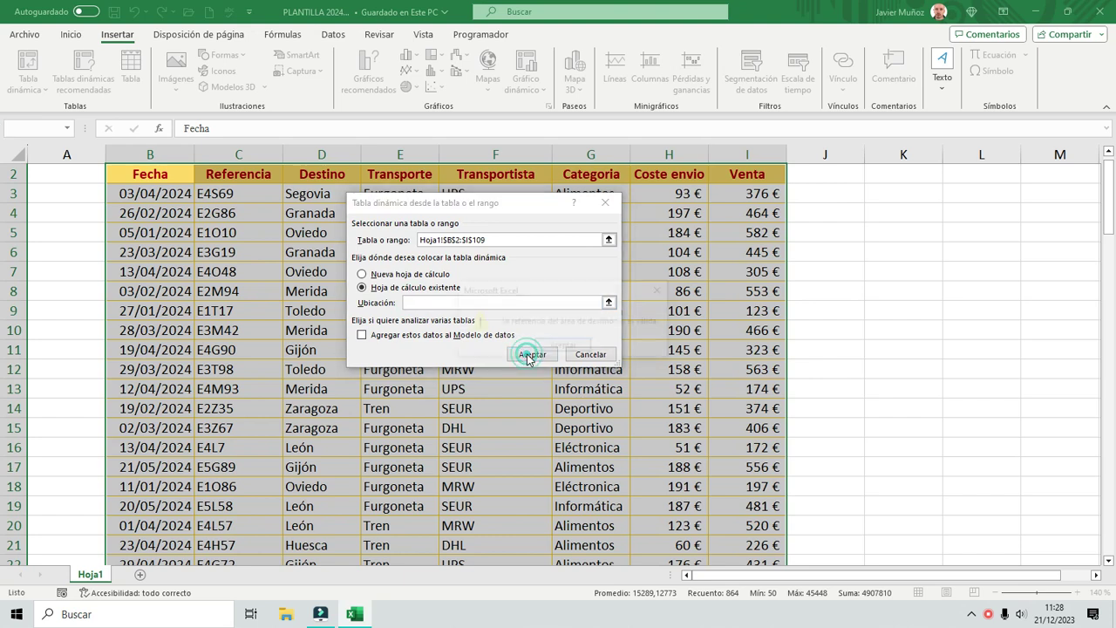
click(564, 346)
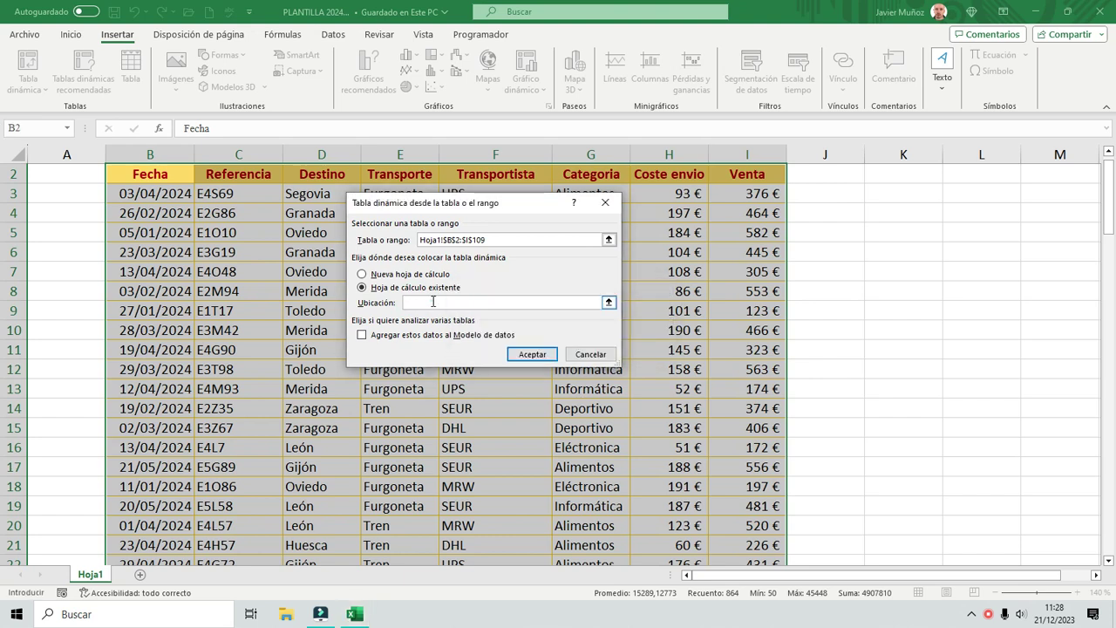
click(815, 226)
click(876, 232)
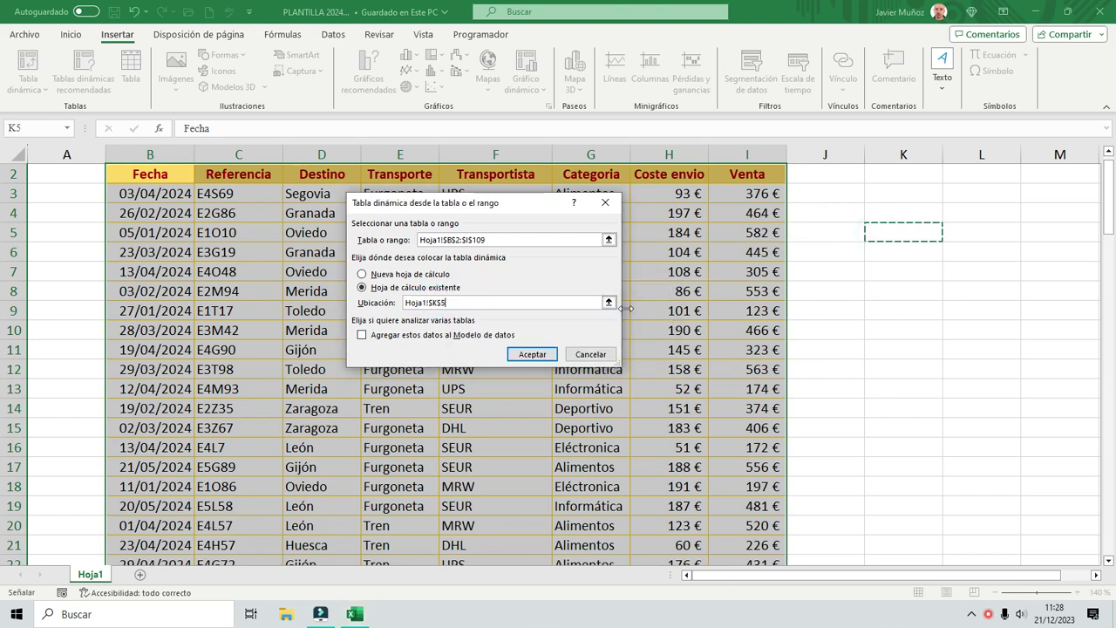
click(544, 356)
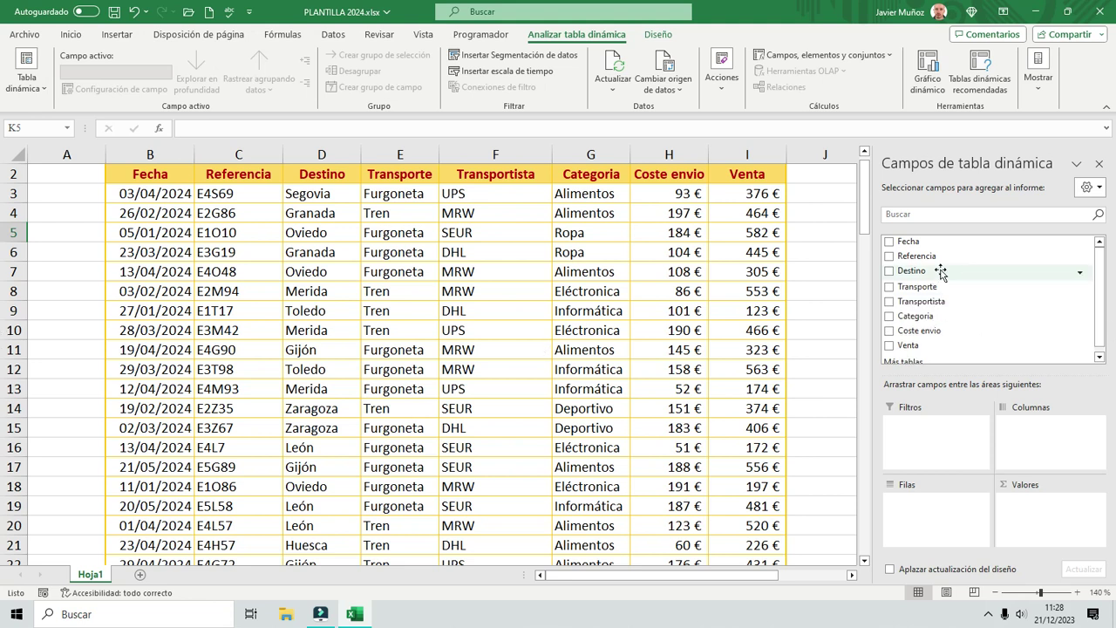
- Lay out the pivot table at K5 with Fecha as rows and the count of Referencia as values
drag(907, 247, 910, 514)
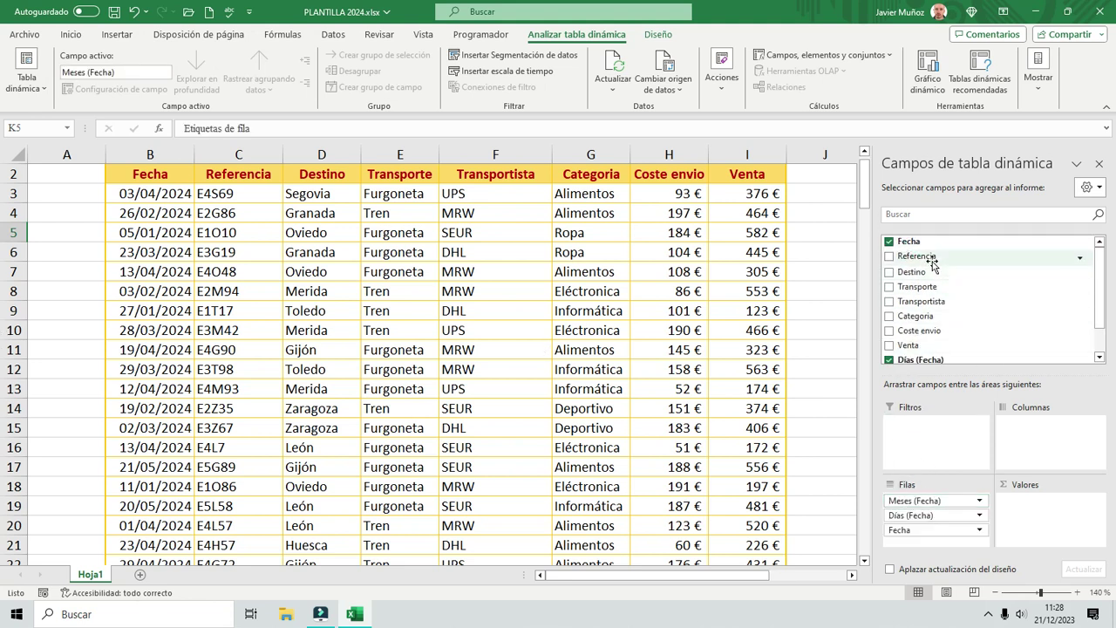
drag(930, 260, 1031, 512)
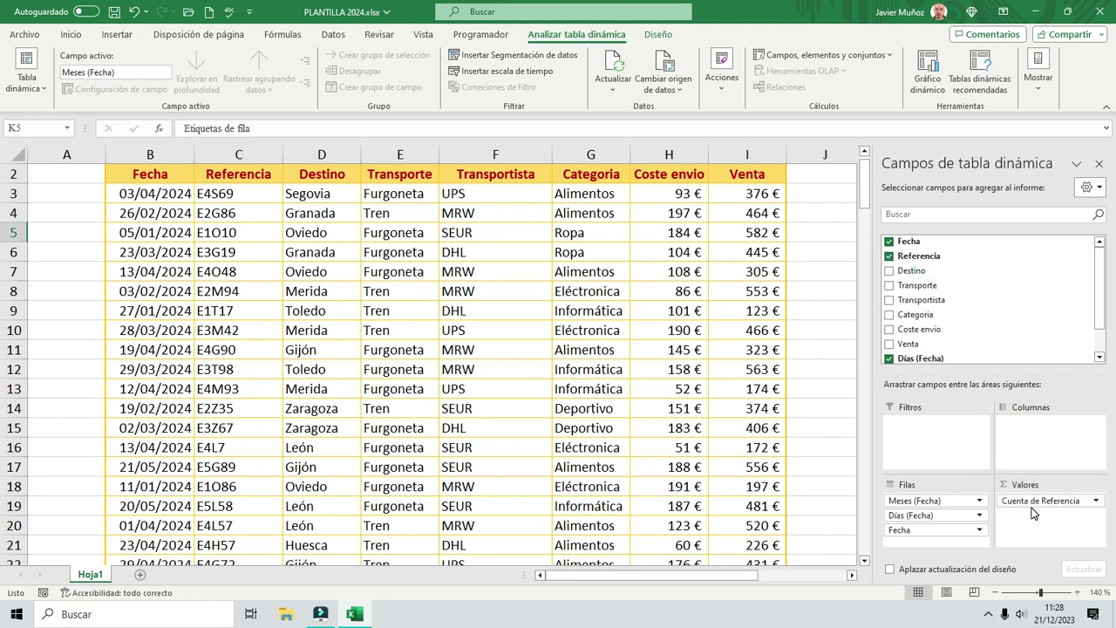
drag(853, 575, 852, 574)
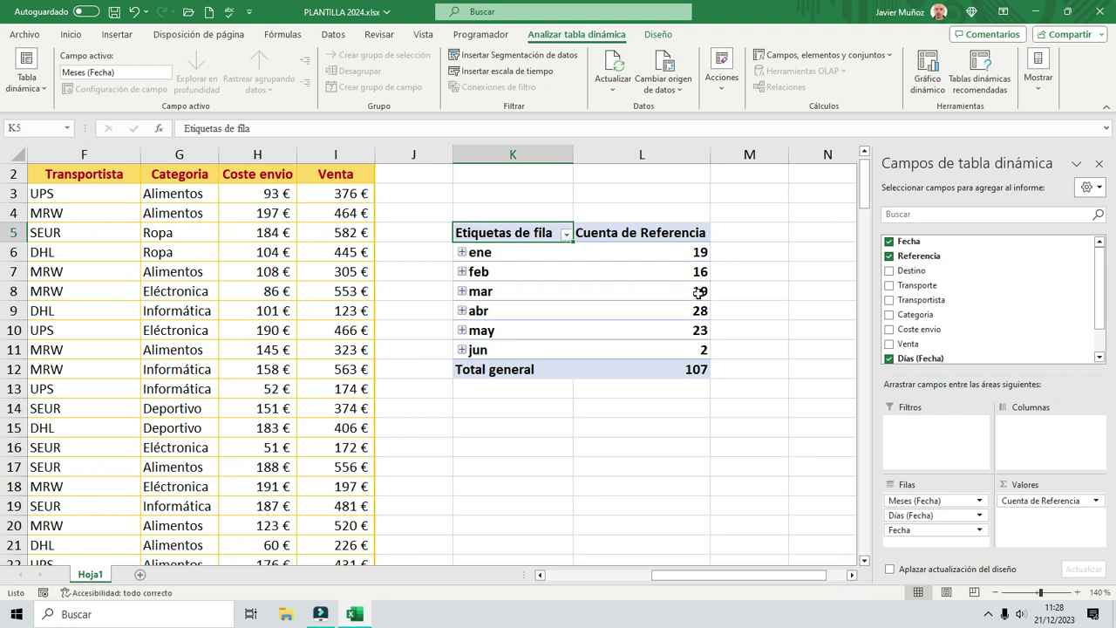
- Create a second pivot table from the same data range B2:I109, placed on the existing sheet at cell K16
drag(273, 260, 157, 269)
click(179, 271)
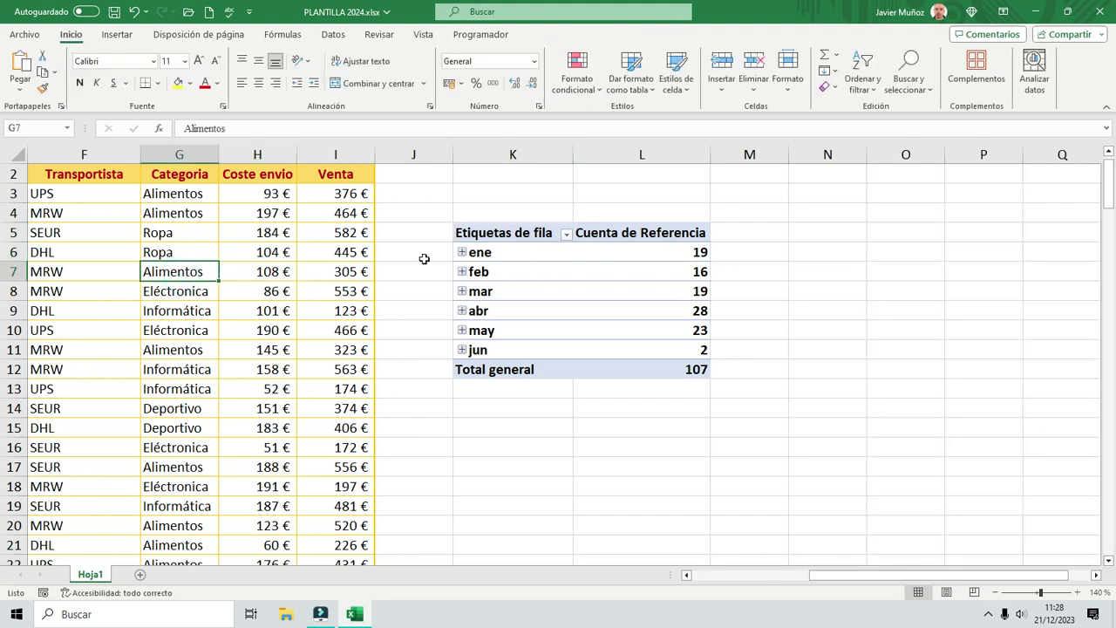
key(ctrl+a)
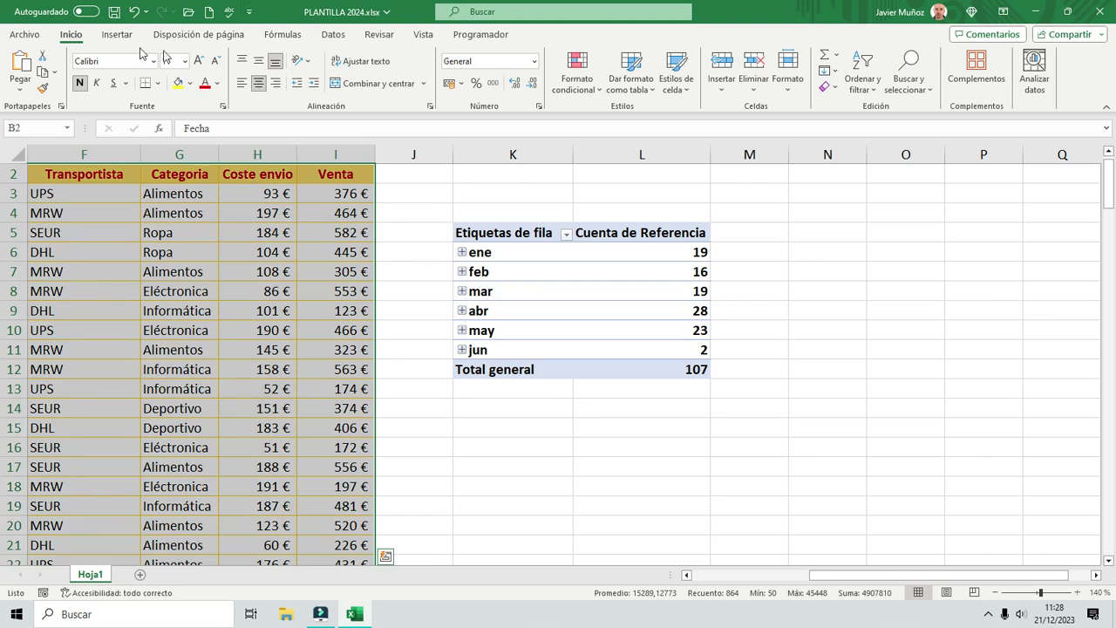
click(118, 35)
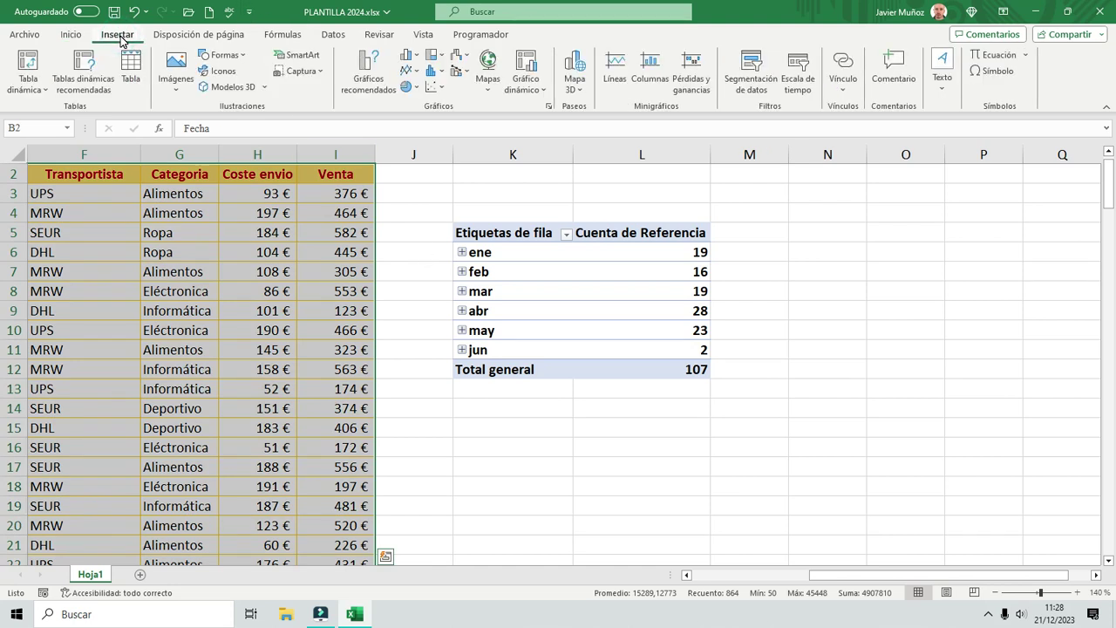
click(46, 92)
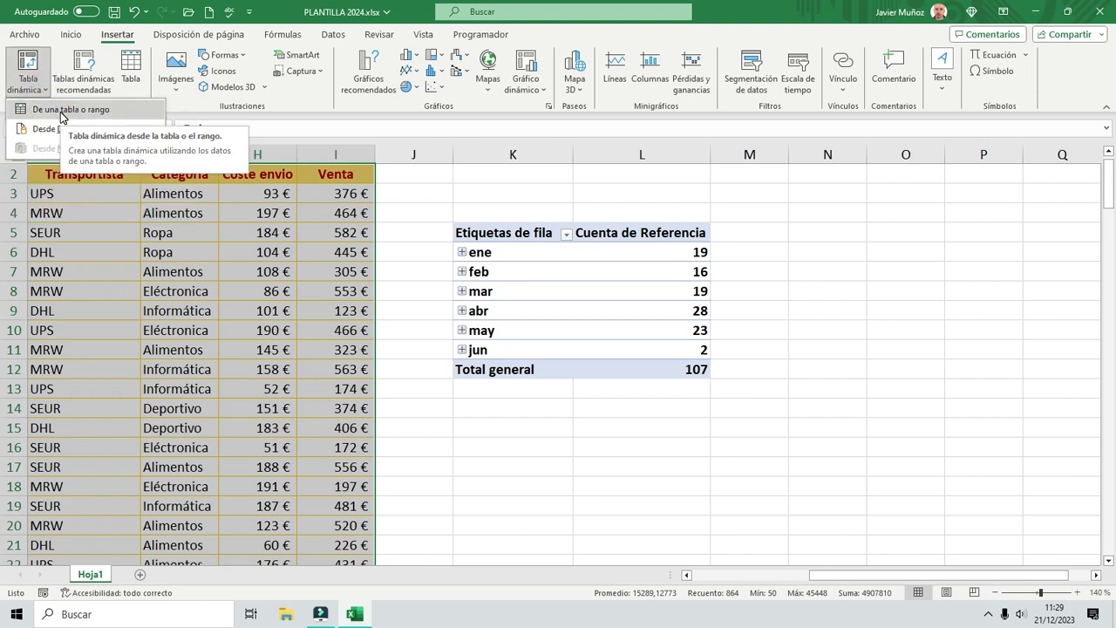
click(61, 110)
click(362, 287)
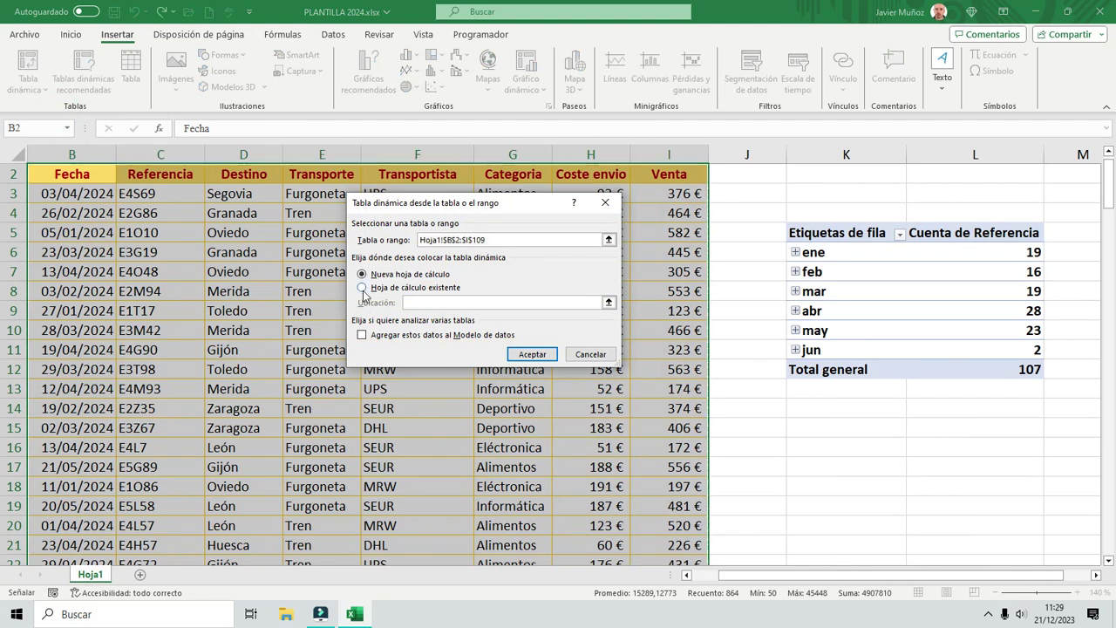
click(818, 443)
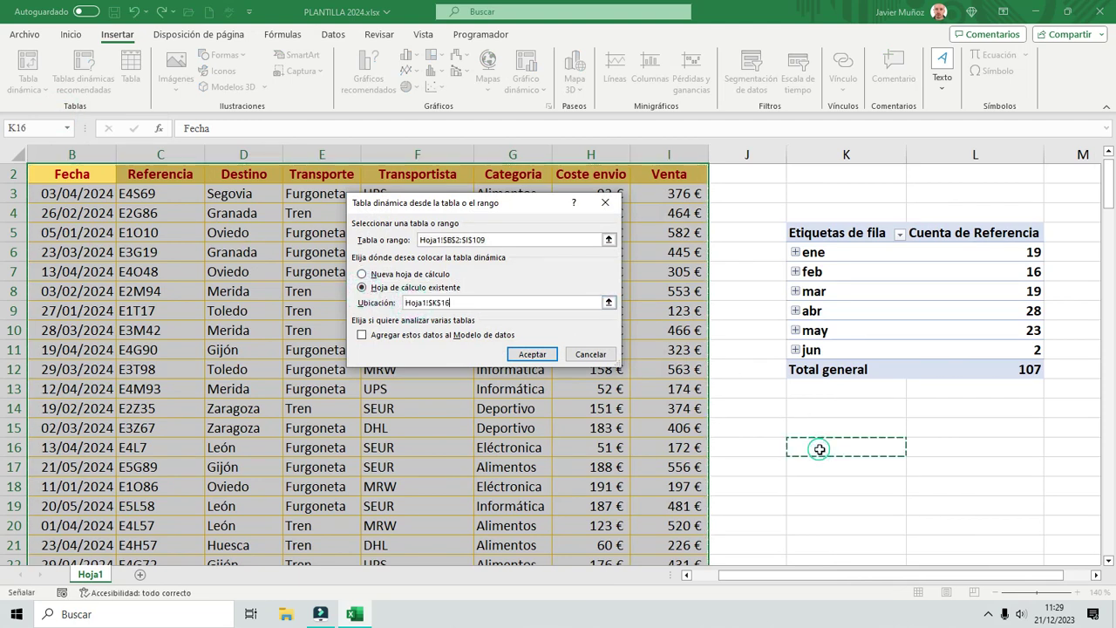
click(532, 354)
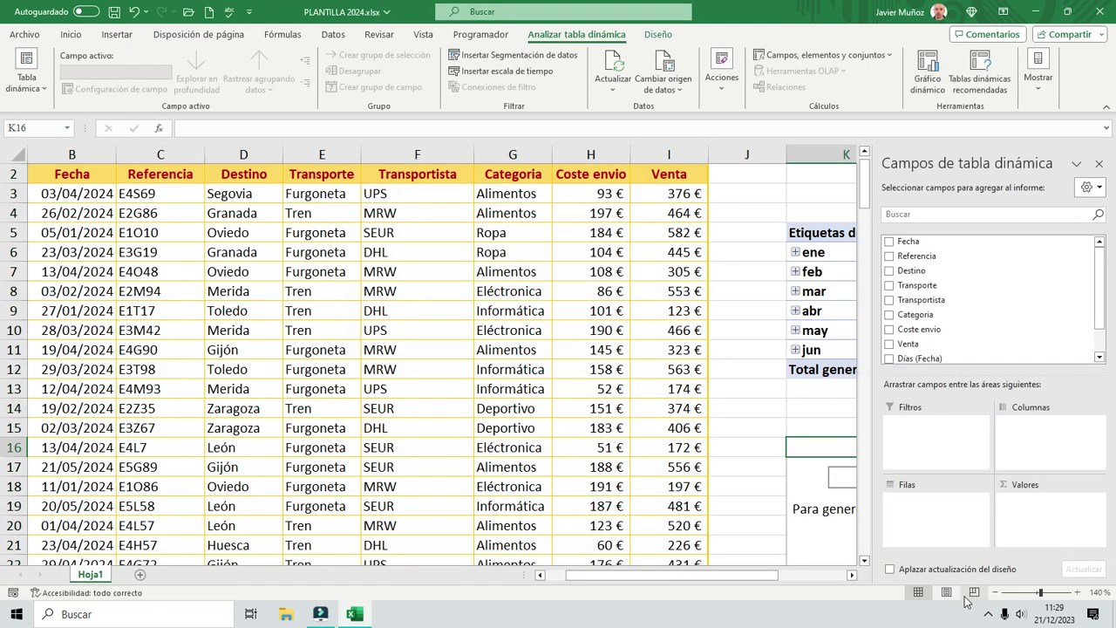
- Lay out the pivot table at K16 with Categoria as rows and the count of Referencia as values
drag(852, 575, 852, 575)
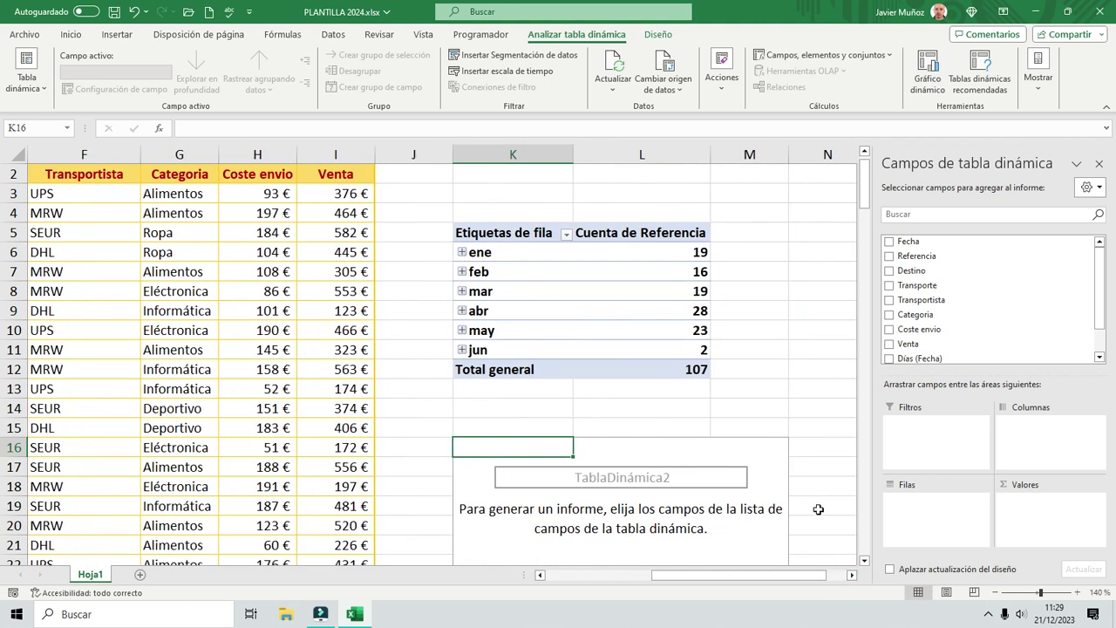
drag(917, 315, 922, 491)
drag(926, 256, 1039, 507)
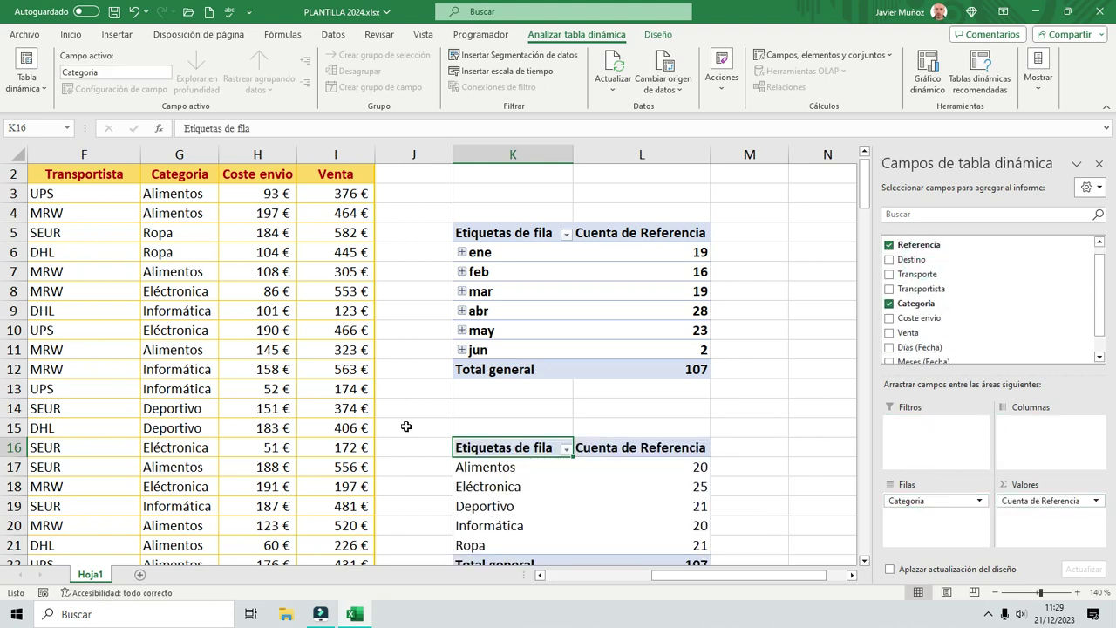
- Create a third pivot table from the data range B2:I109, placed on the existing sheet at cell K26
click(199, 349)
key(ctrl+a)
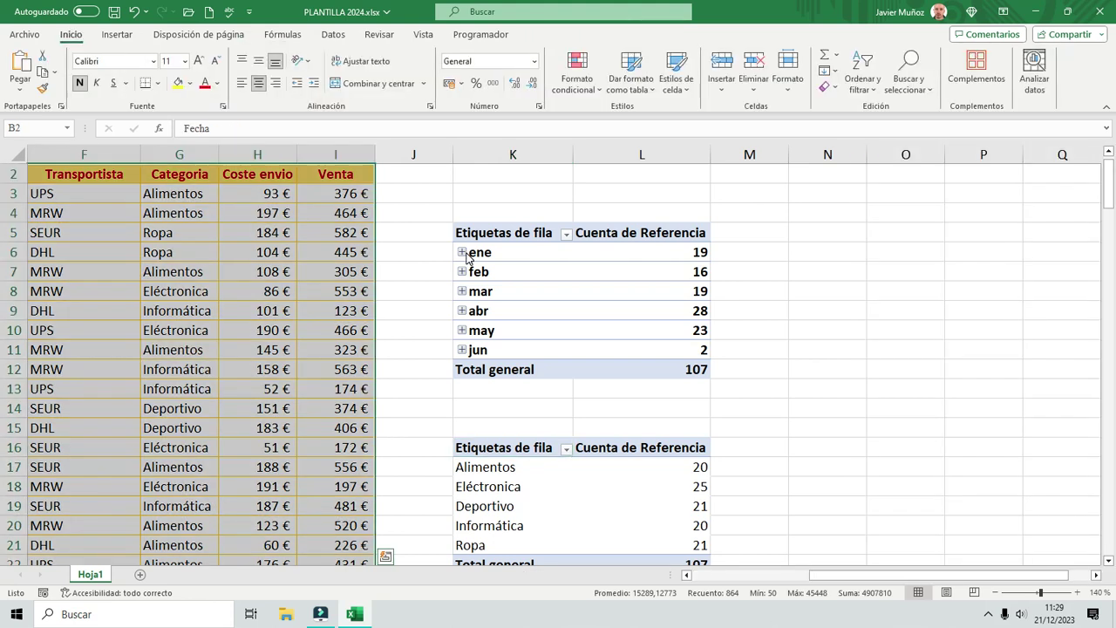
click(117, 34)
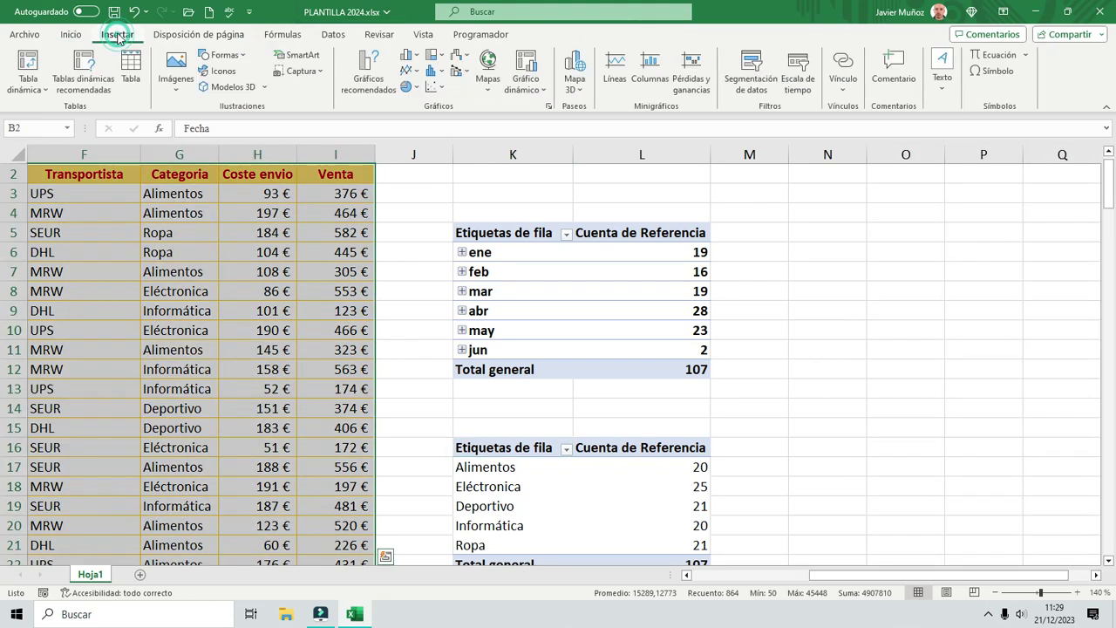
click(46, 89)
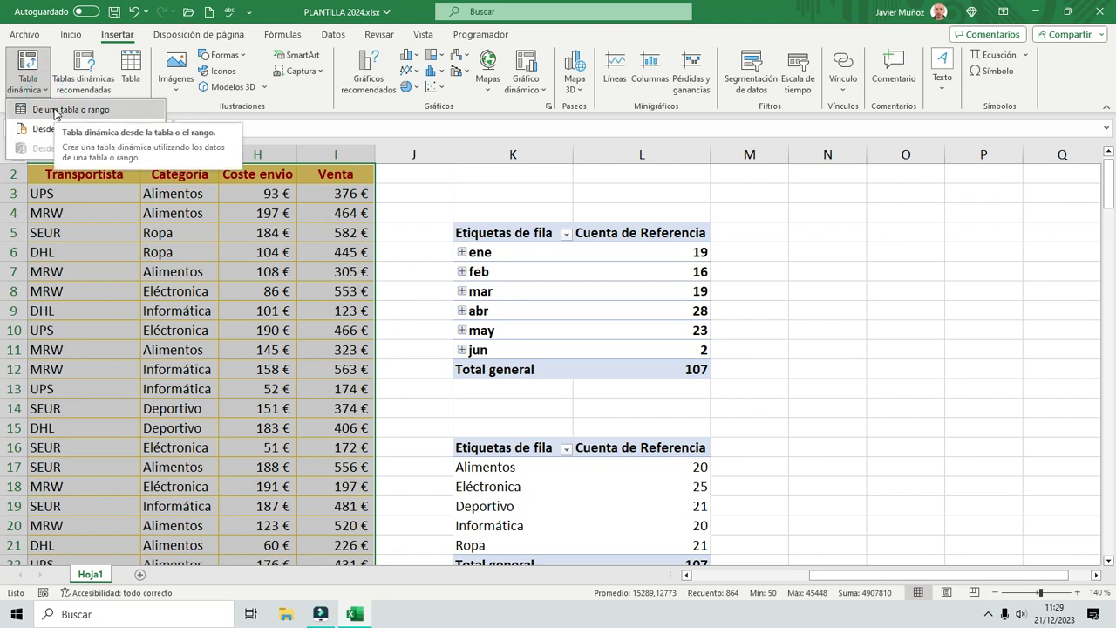
click(54, 111)
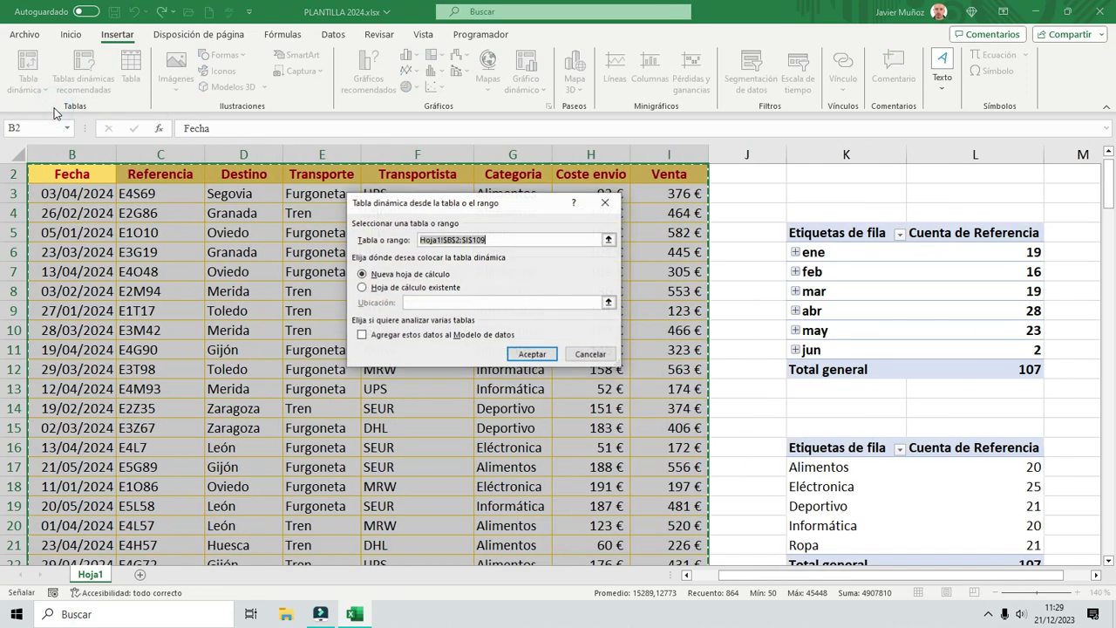
click(363, 287)
click(416, 304)
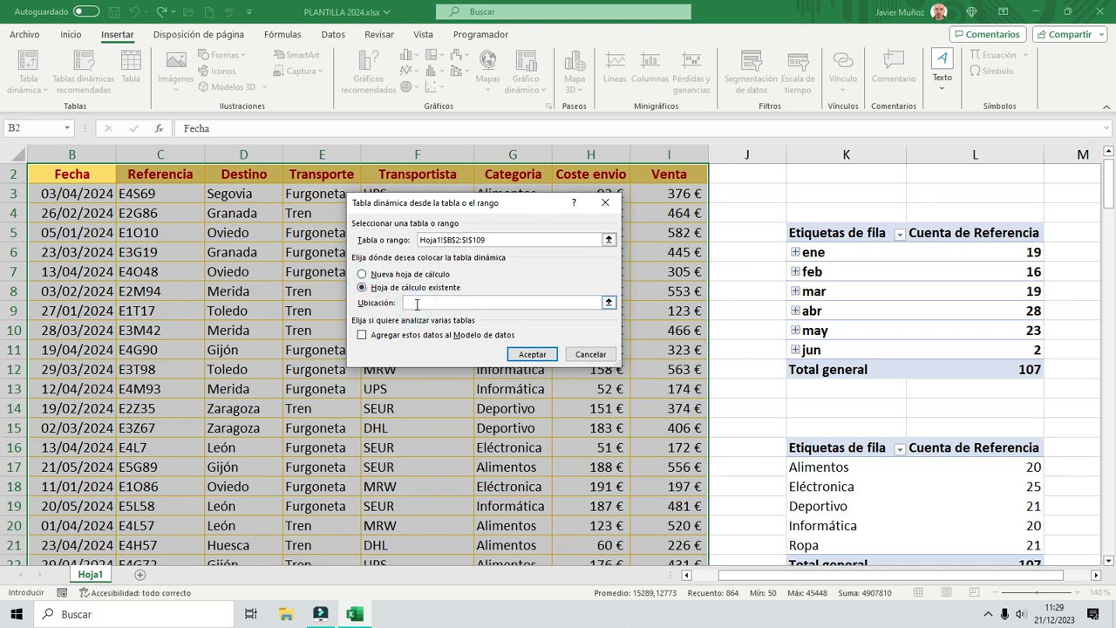
scroll(838, 407, down, 3)
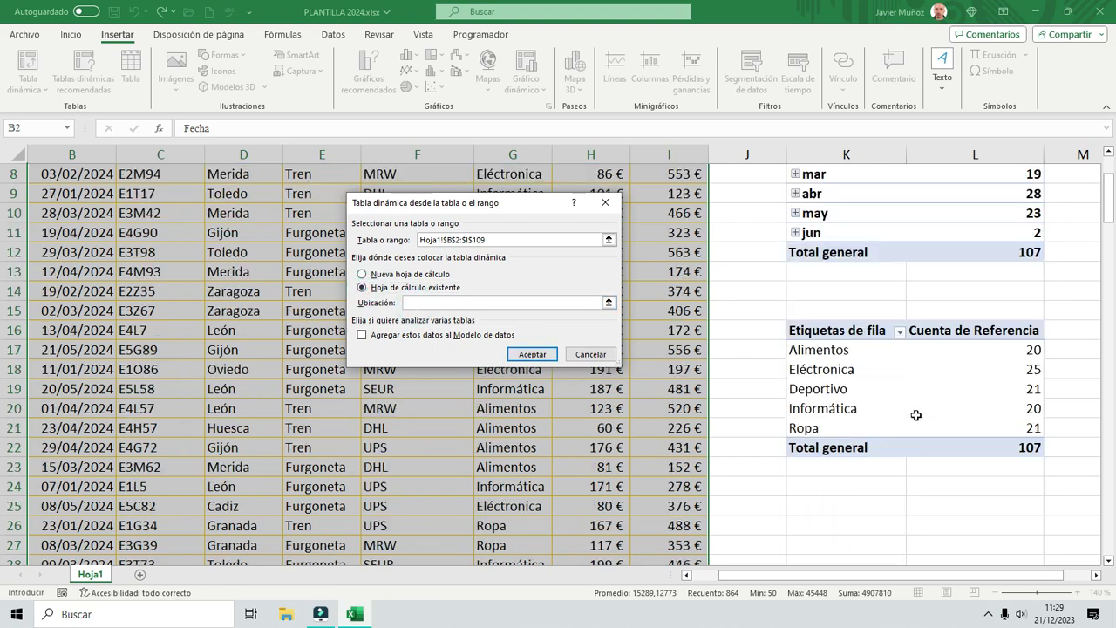
click(845, 467)
click(533, 354)
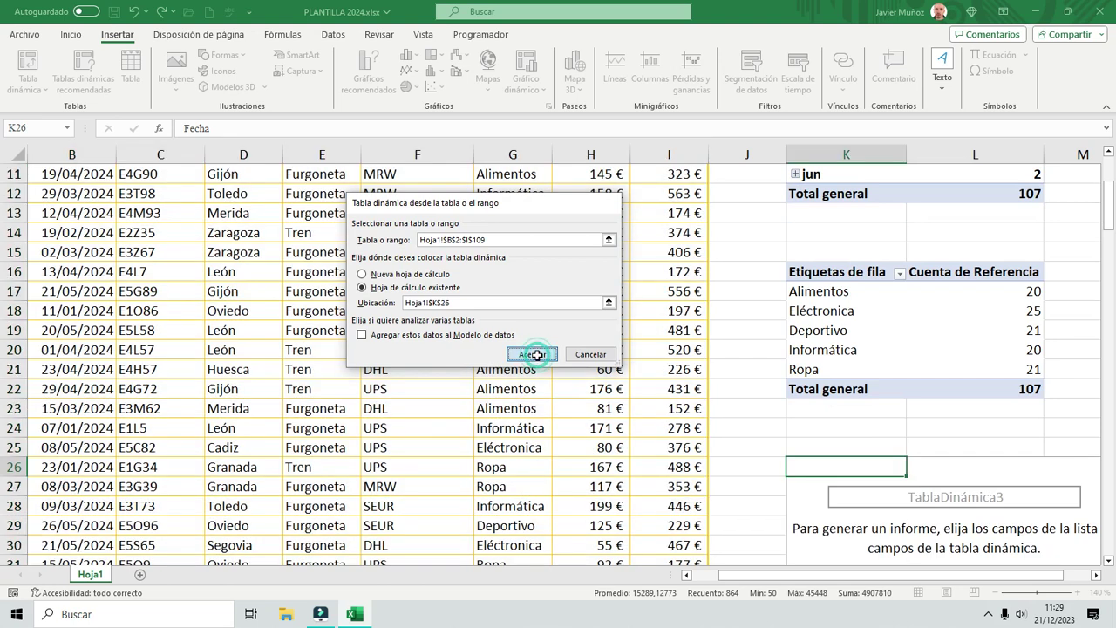
- Lay out the pivot table at K26 with Transportista as rows and the count of Referencia as values
click(852, 574)
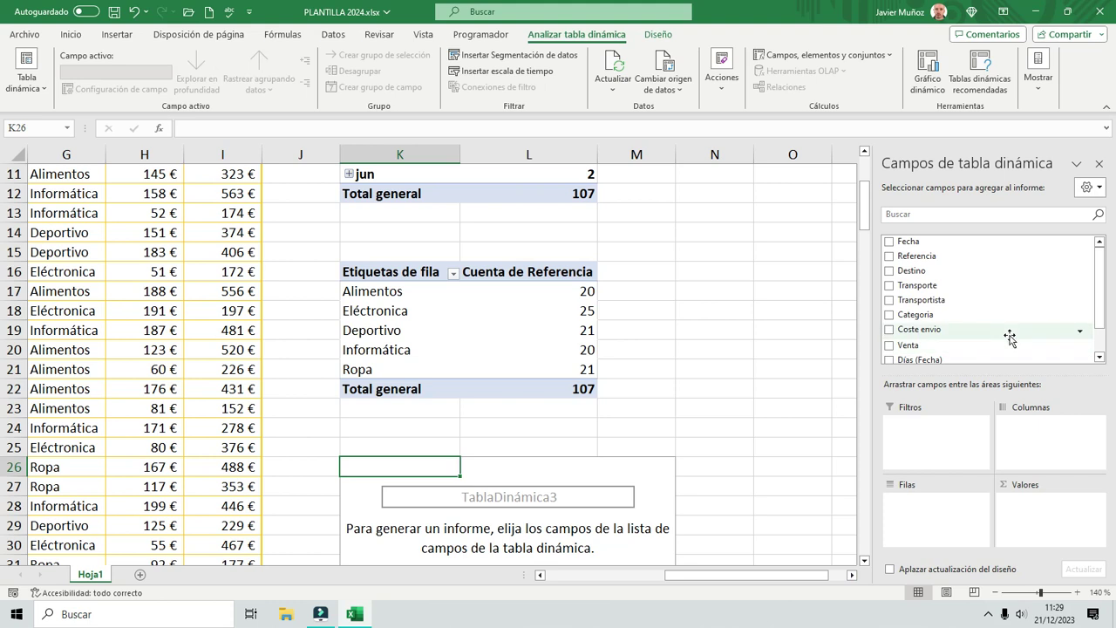
drag(940, 300, 920, 510)
drag(922, 250, 1024, 504)
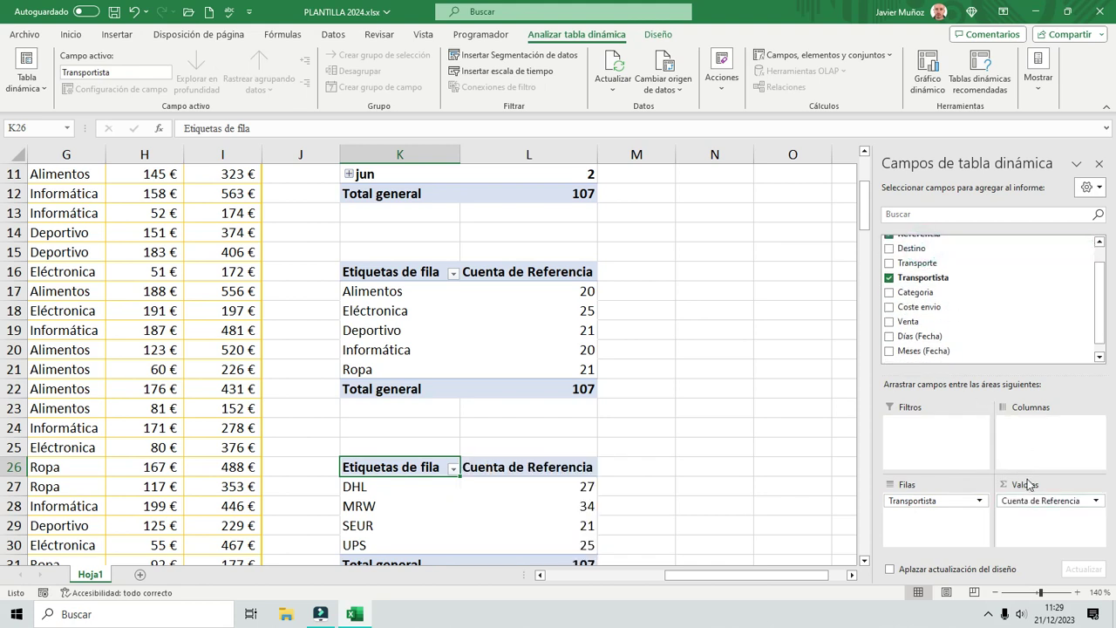
- Create a fourth pivot table from the data range B2:I109, placed on the existing sheet at cell K36
scroll(706, 405, down, 3)
click(76, 323)
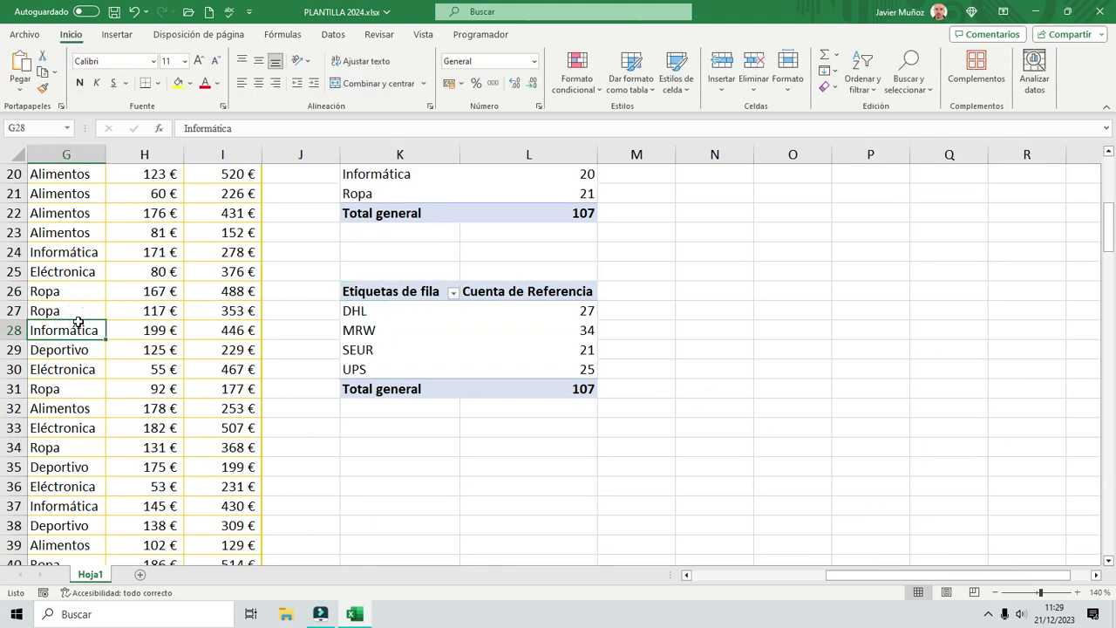
key(ctrl+a)
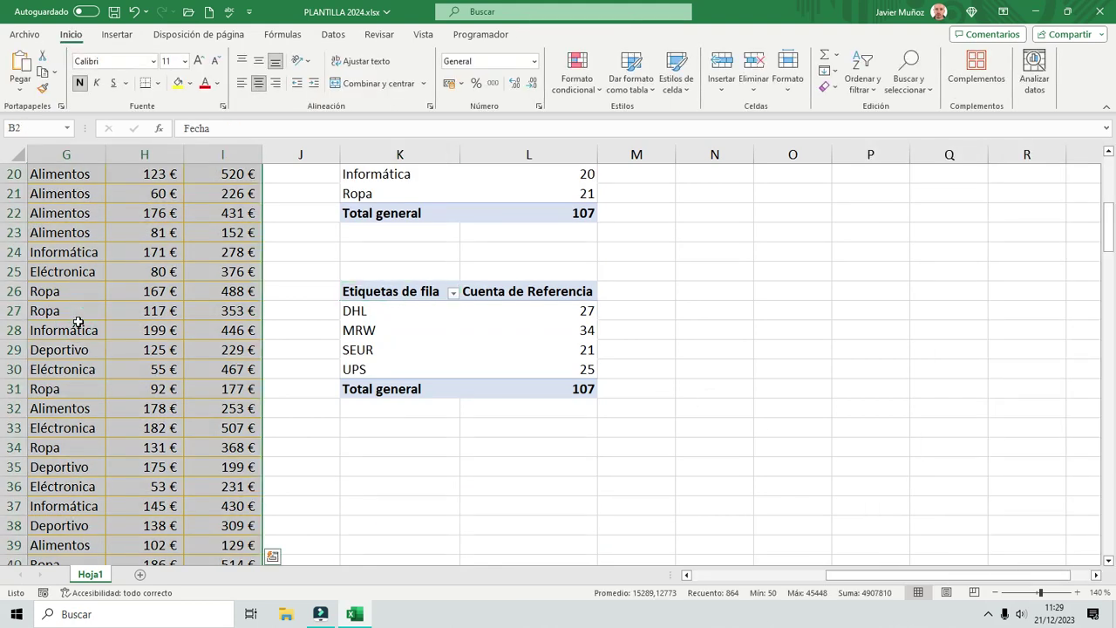
click(117, 34)
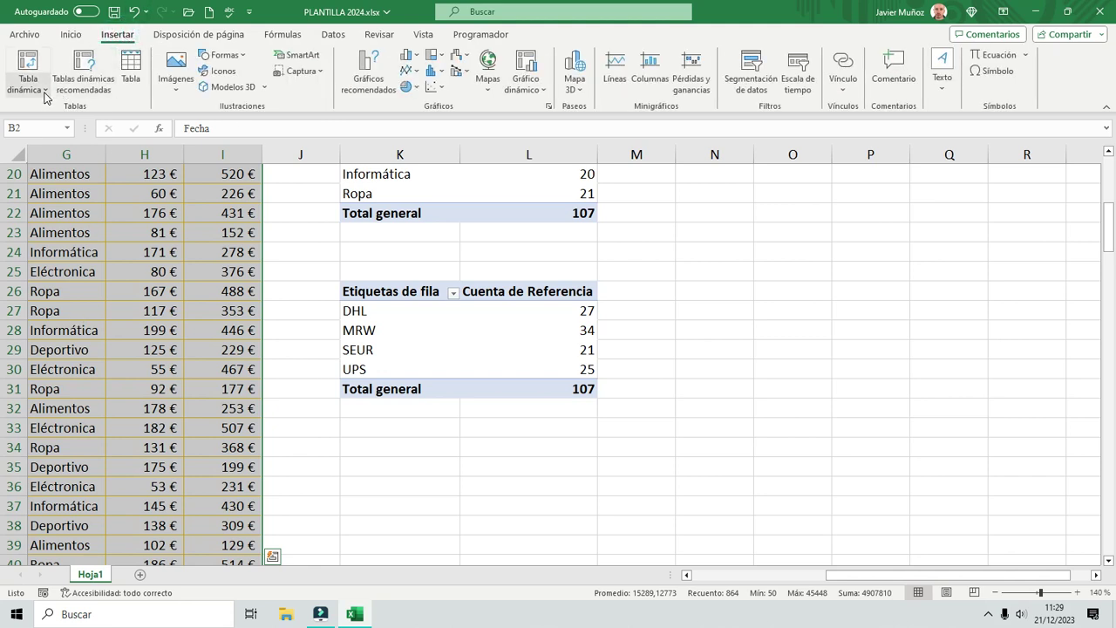
click(45, 95)
click(59, 113)
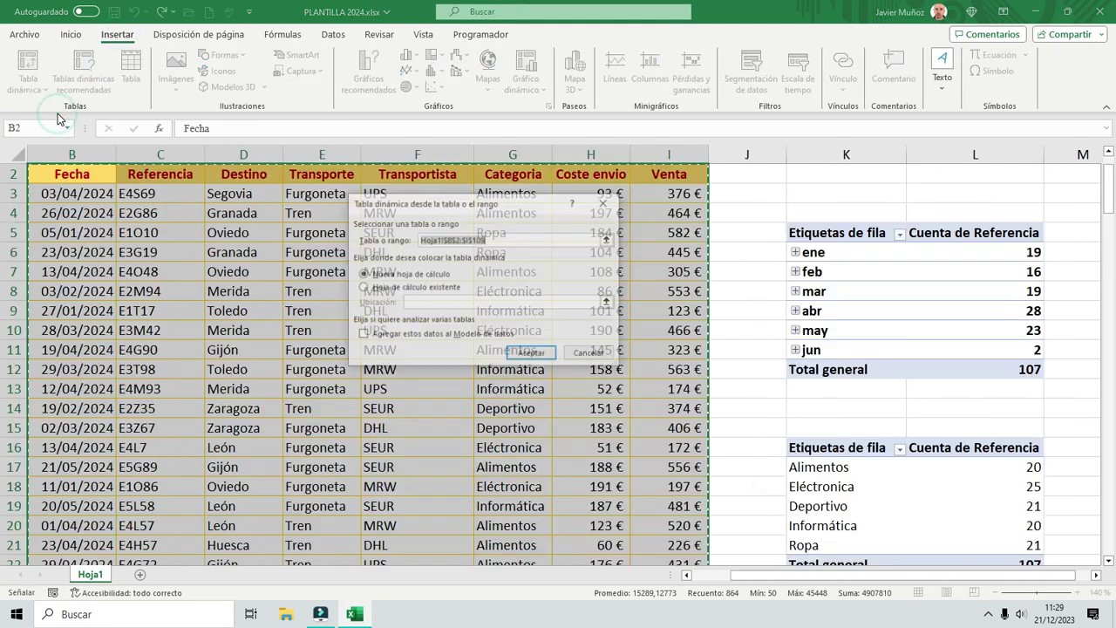
click(362, 287)
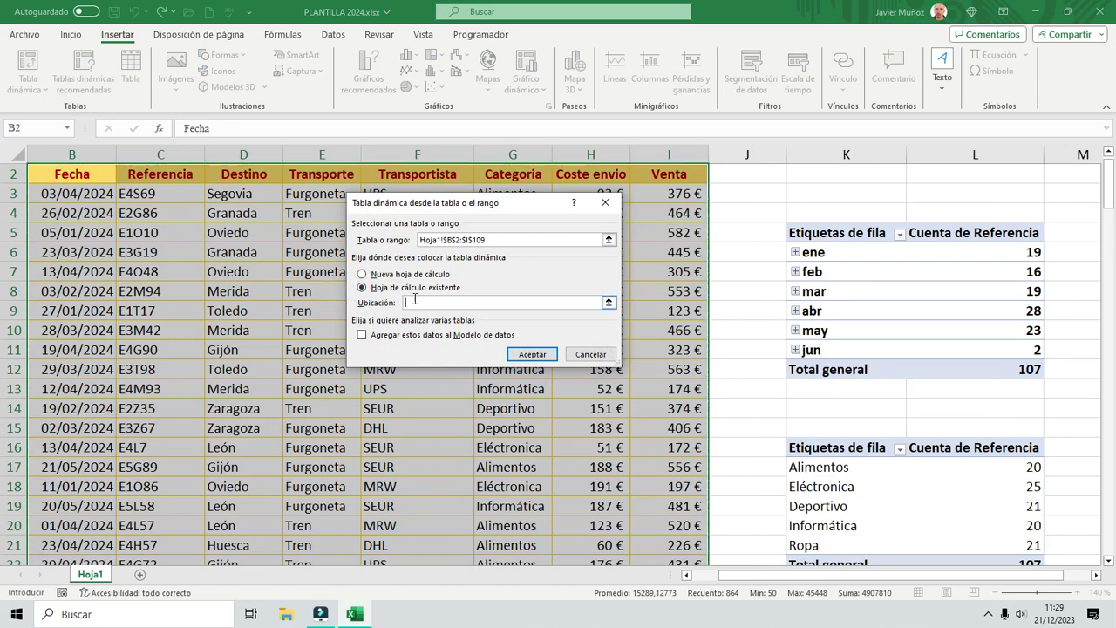
scroll(884, 386, down, 6)
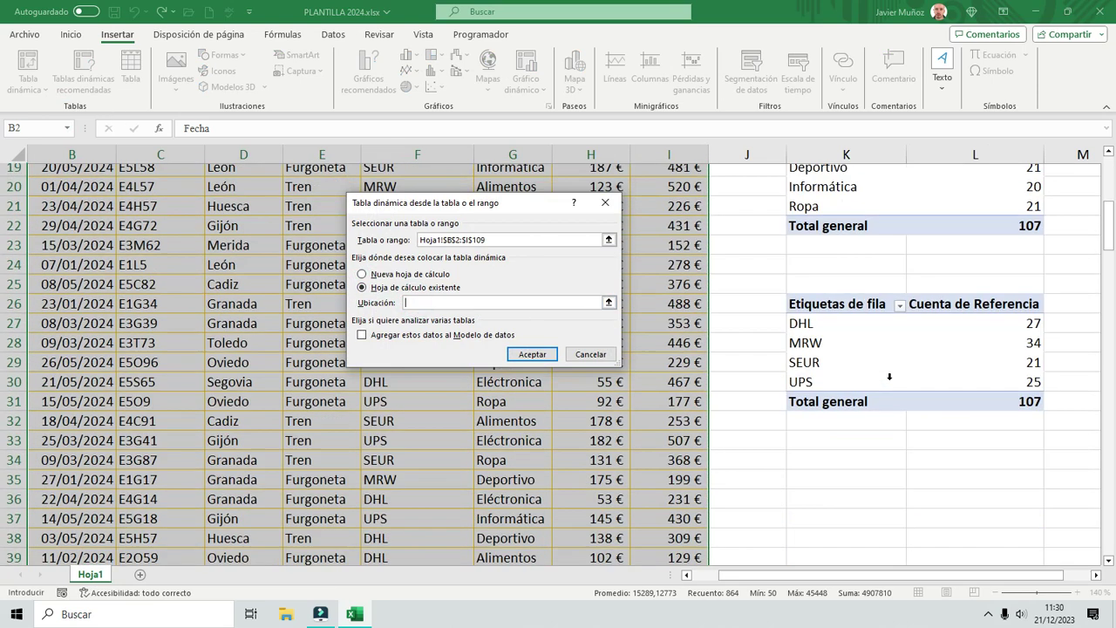
scroll(889, 376, down, 2)
click(830, 366)
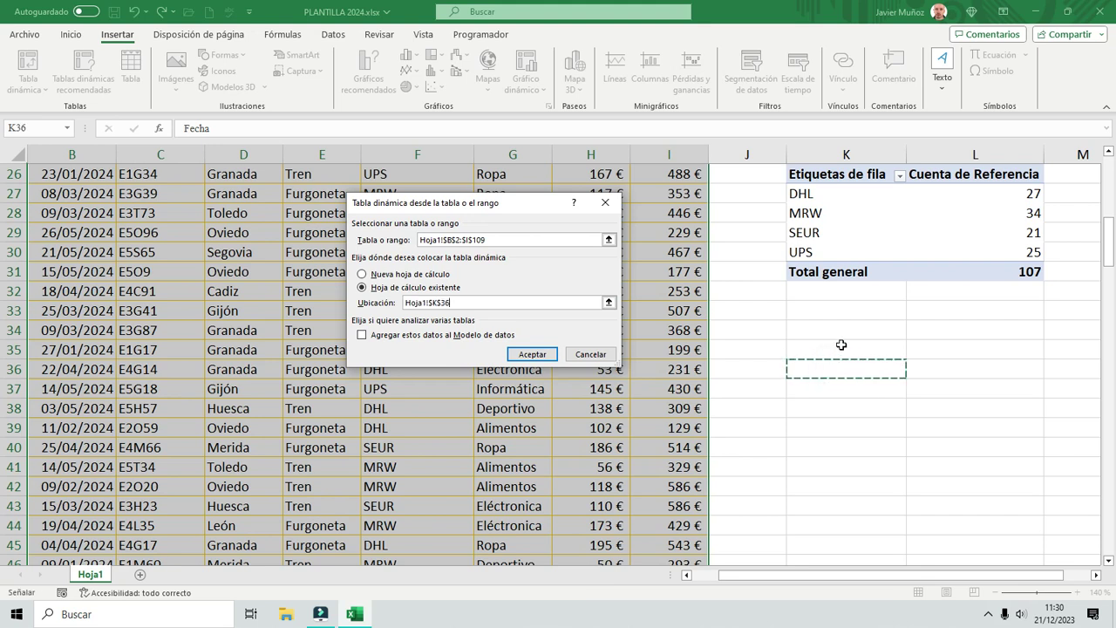
click(531, 354)
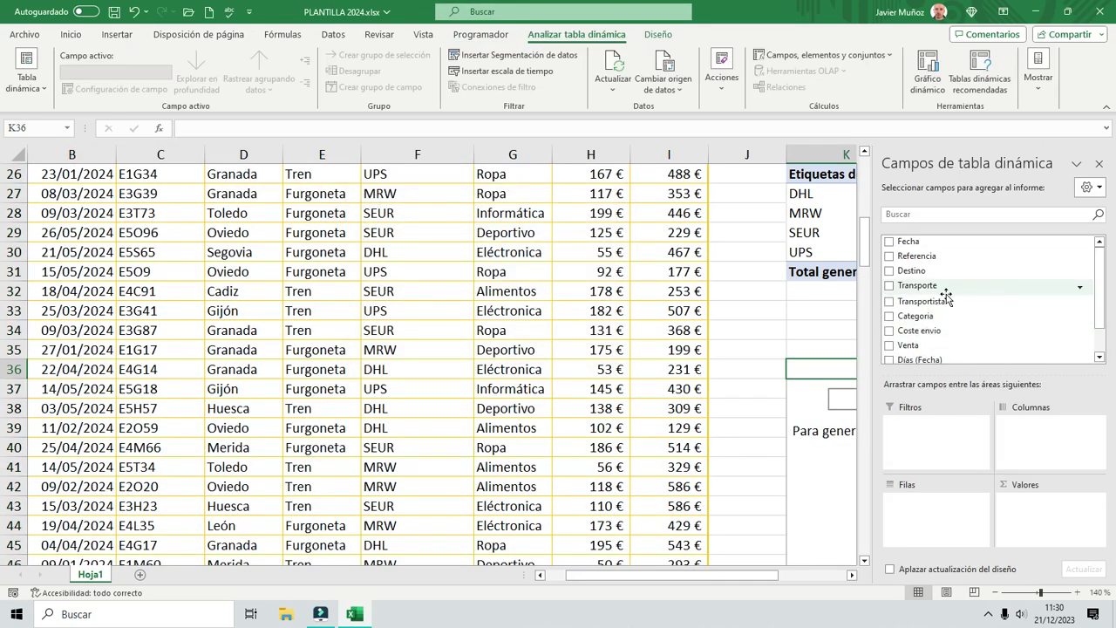
- Lay out the pivot table at K36 with Transporte as rows and the count of Referencia as values
drag(935, 292, 920, 504)
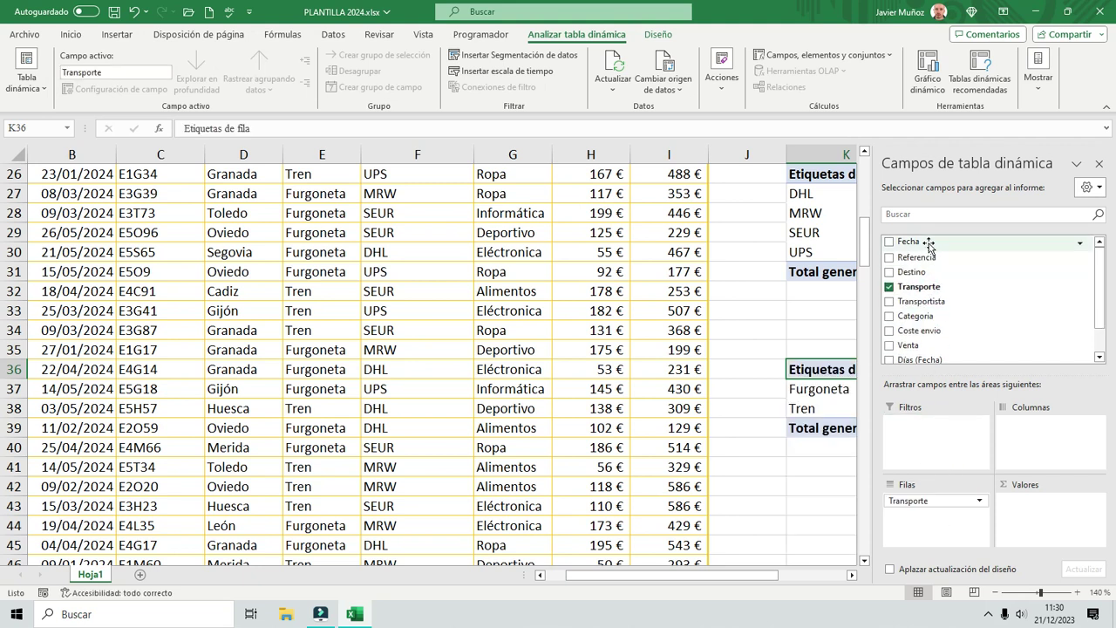
drag(920, 262, 1017, 506)
scroll(850, 575, right, 10)
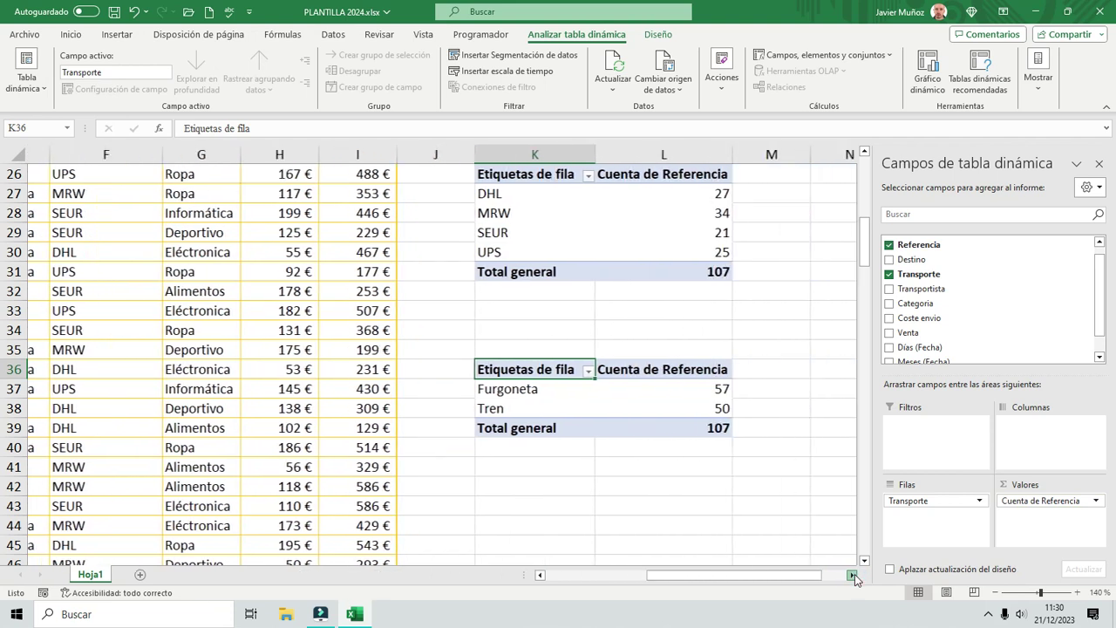
- Insert a clustered column pivot chart from the monthly pivot table at K5 and shift it up toward column P
scroll(675, 394, up, 8)
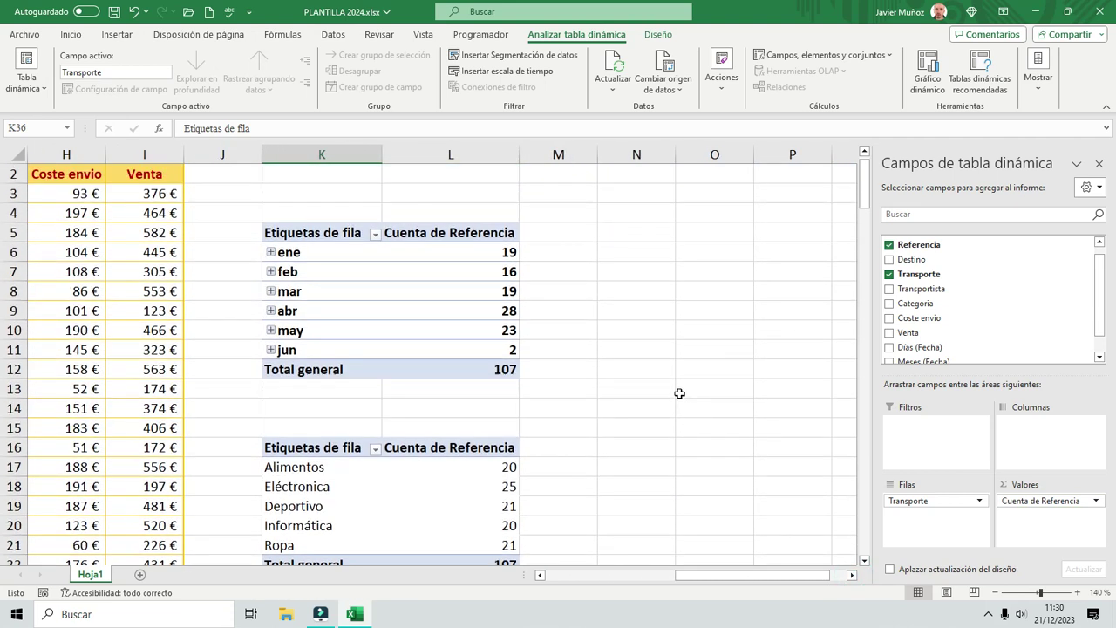
click(325, 272)
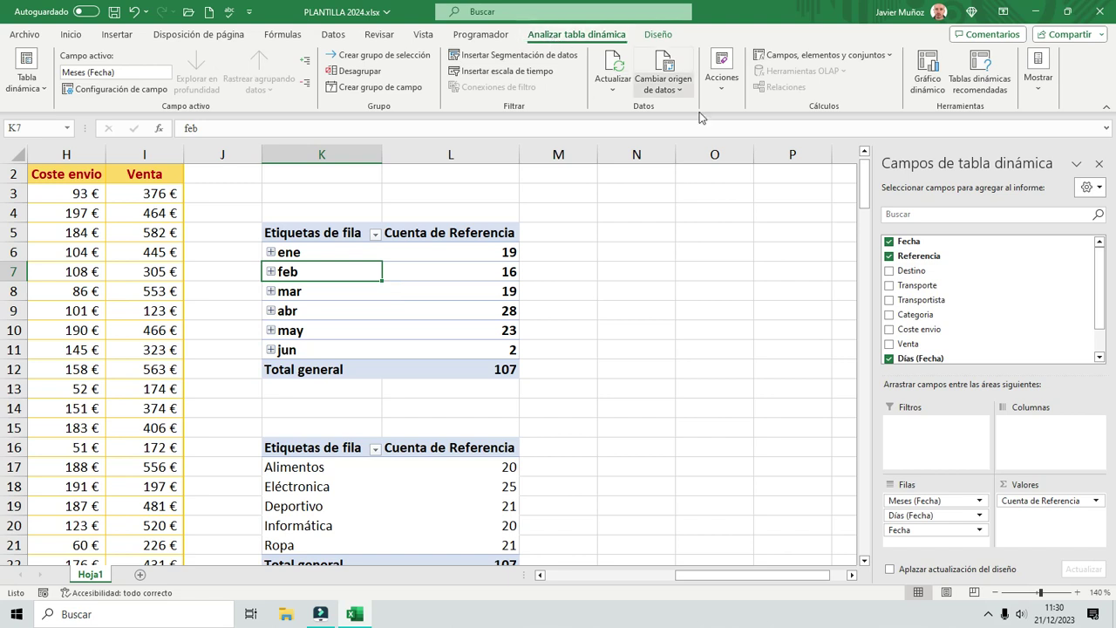
click(926, 87)
mouse_move(464, 248)
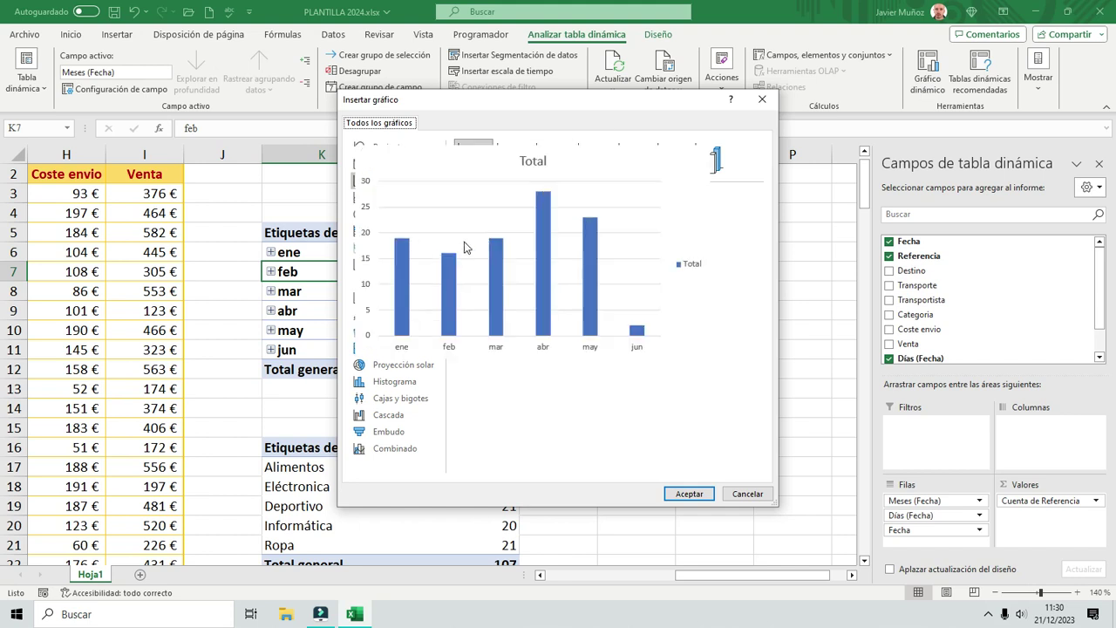
click(688, 494)
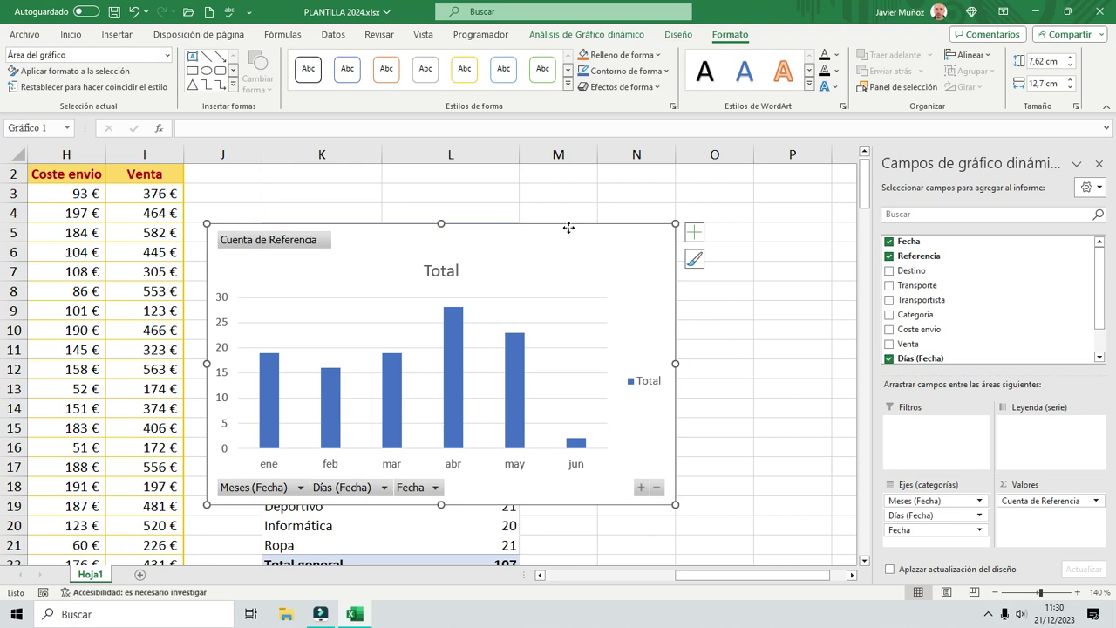
drag(568, 228, 677, 200)
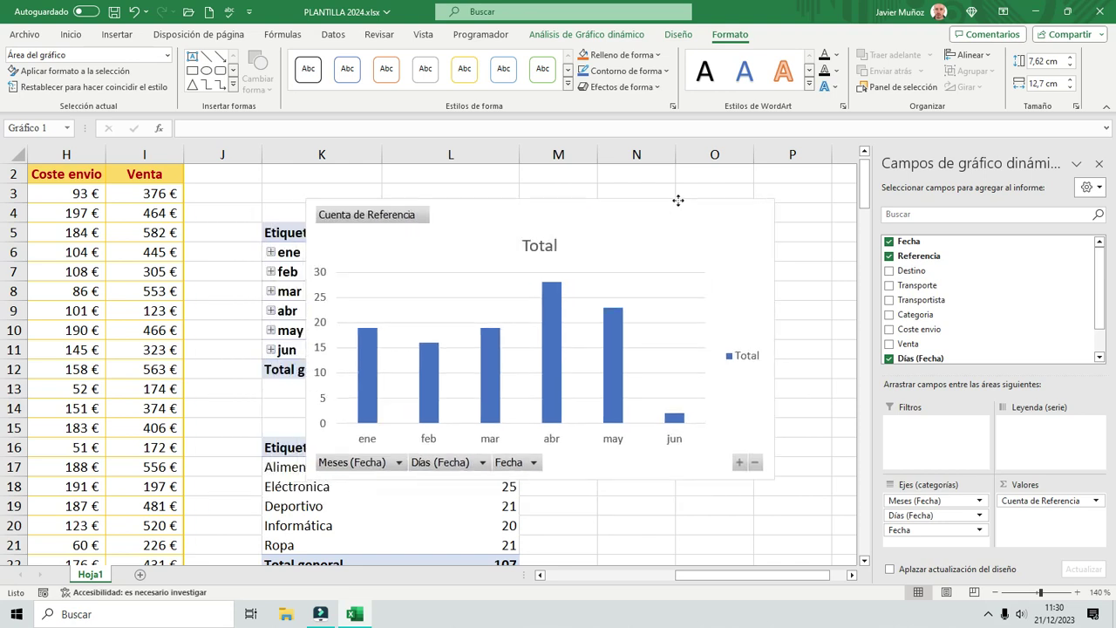
- Add data labels at the outside end (Extremo externo) of the columns in the monthly chart
click(372, 346)
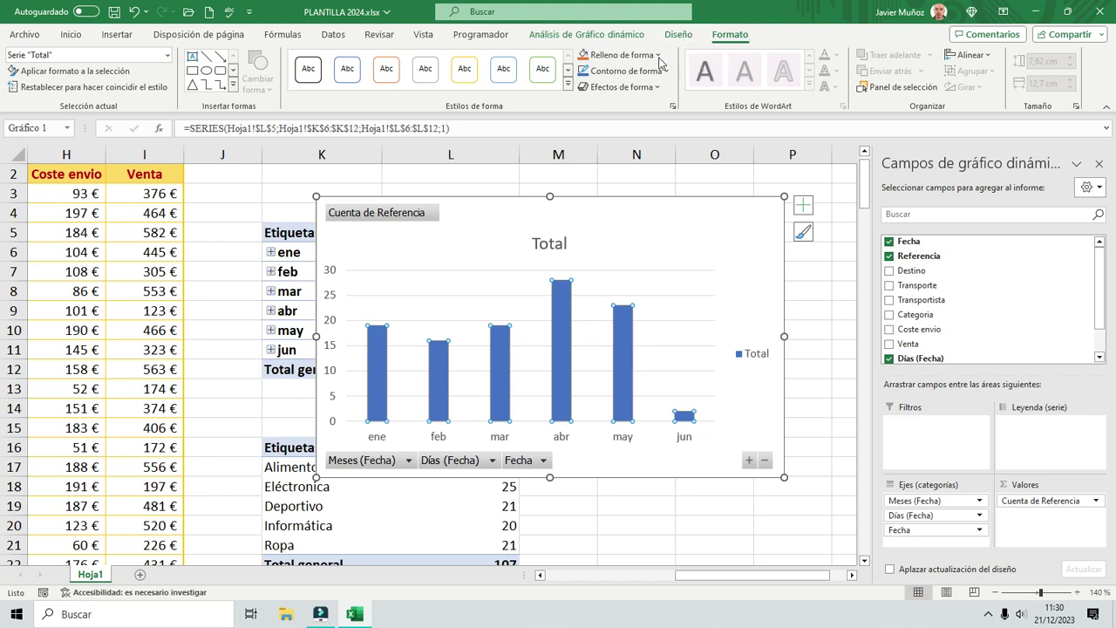
click(680, 35)
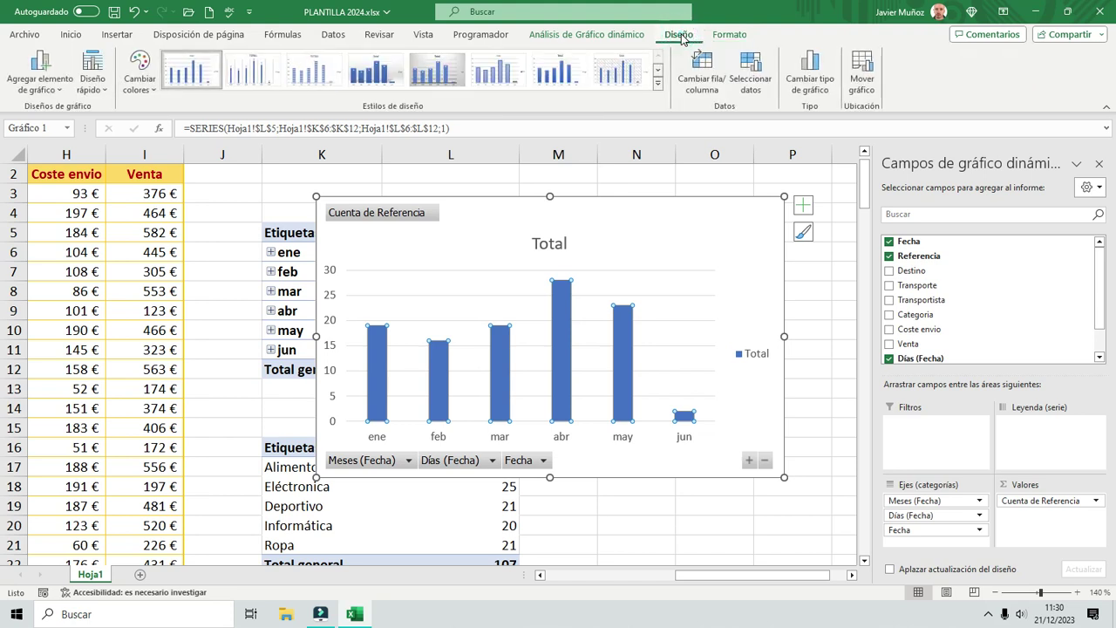
click(61, 94)
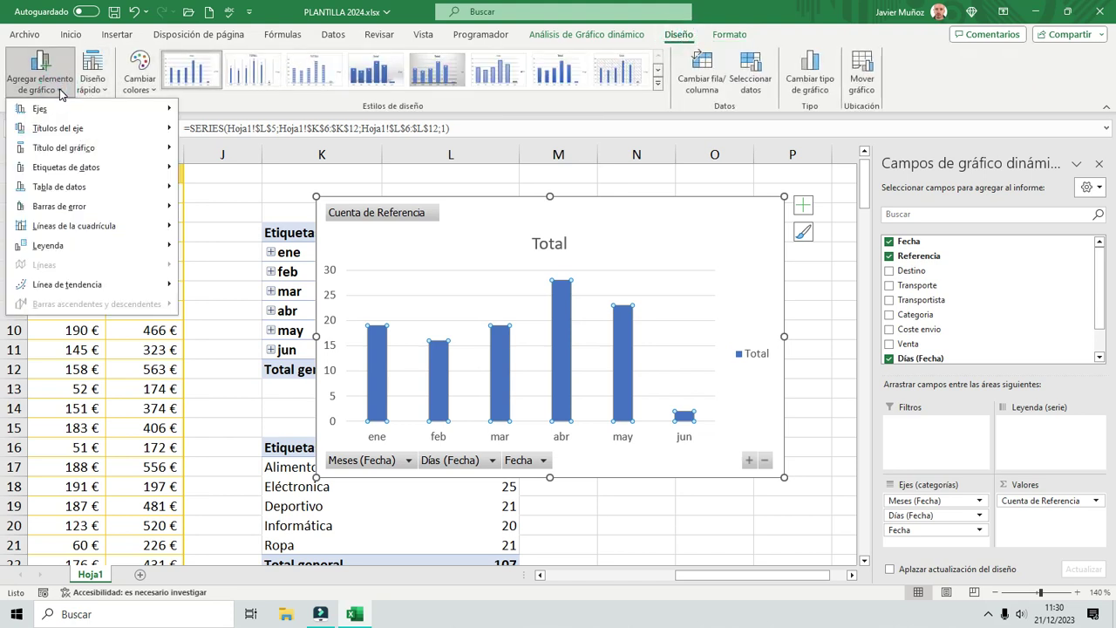
mouse_move(79, 187)
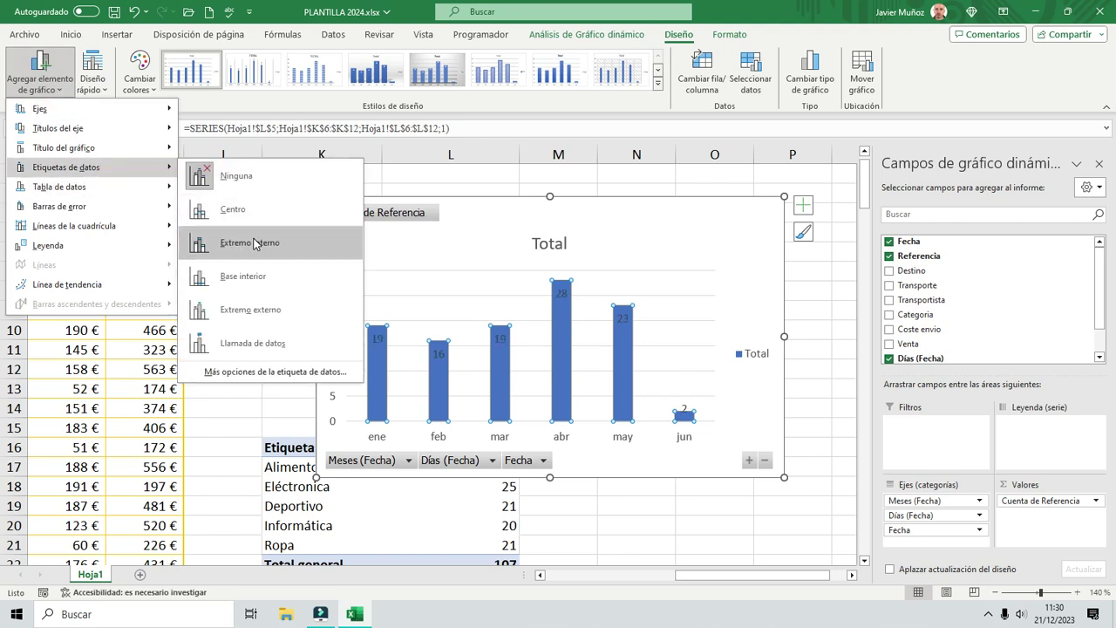
click(252, 313)
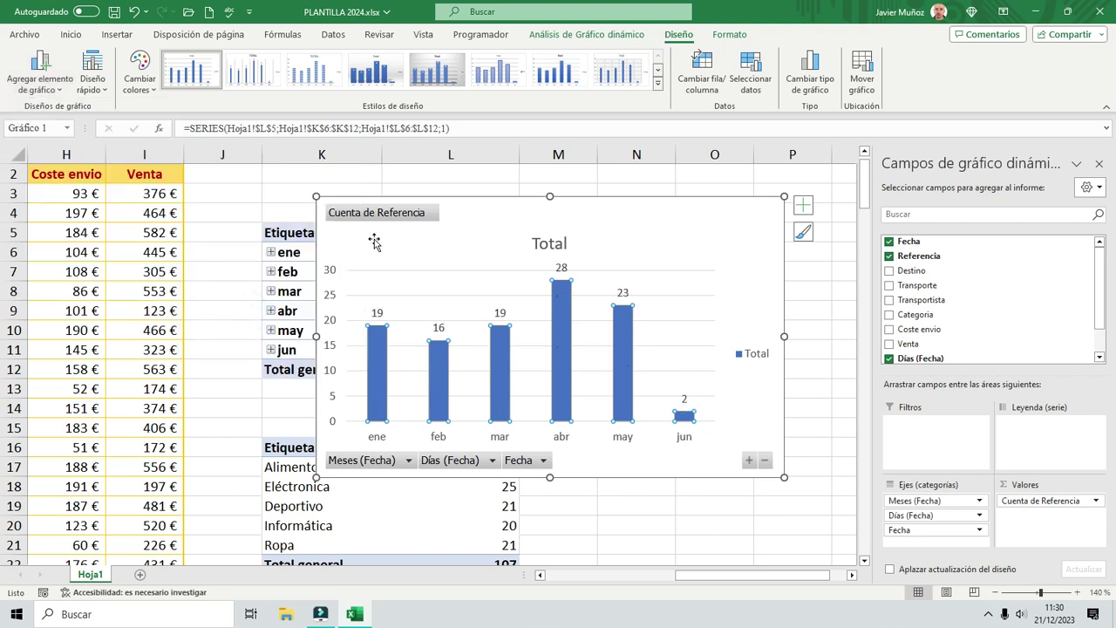
- Move the monthly column chart from Hoja1 to a new sheet Hoja2 by cutting it and pasting it at cell C5
click(472, 202)
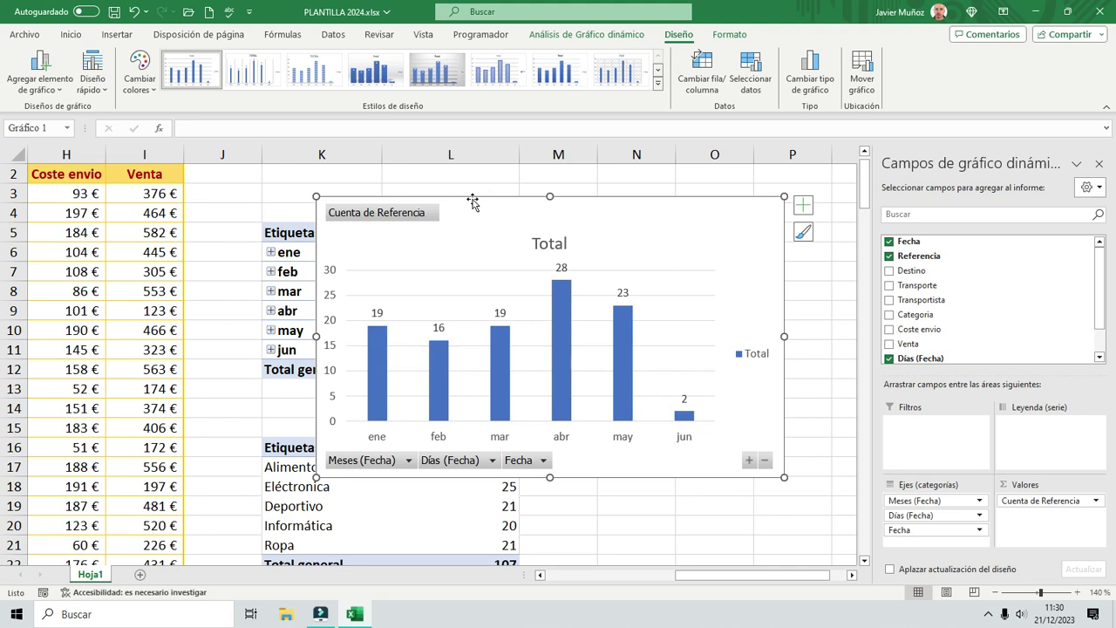
key(Delete)
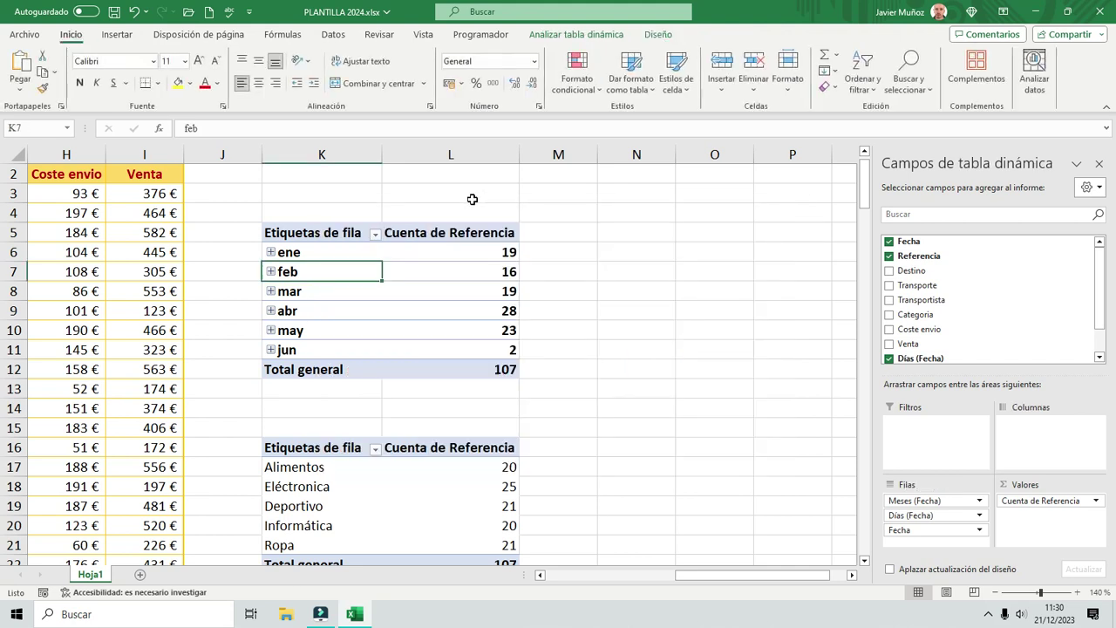
click(139, 575)
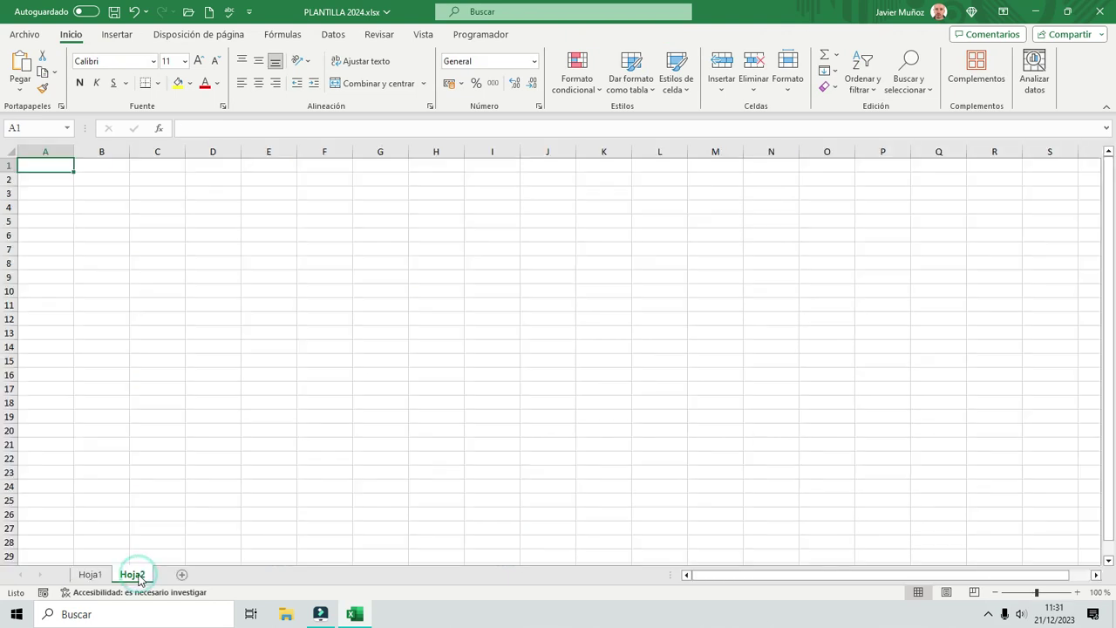
click(116, 209)
click(160, 249)
click(153, 227)
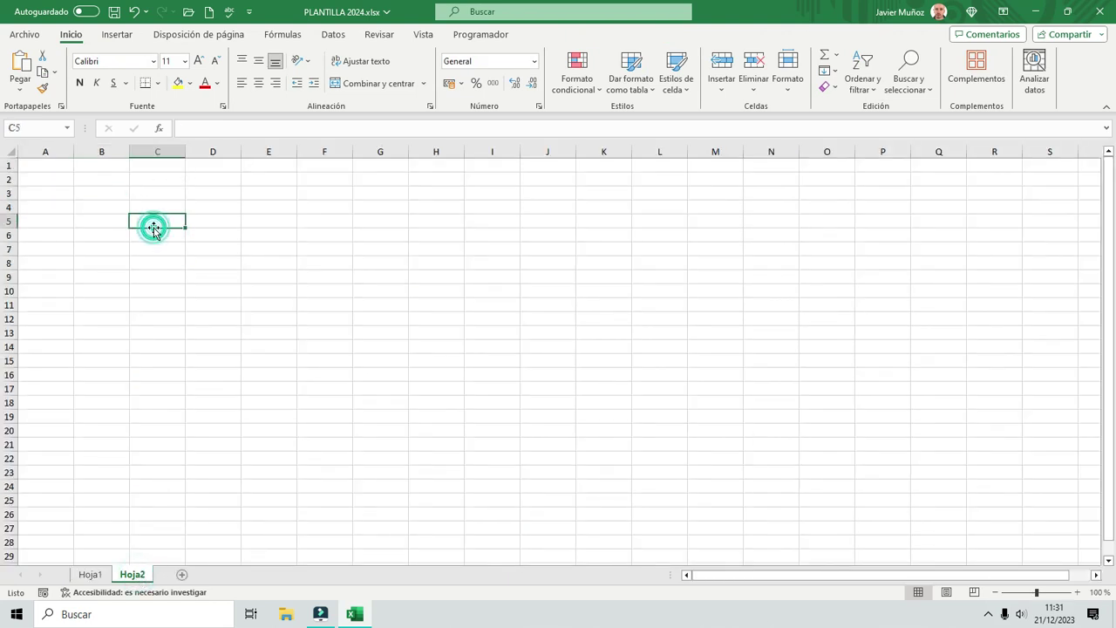
key(ctrl+v)
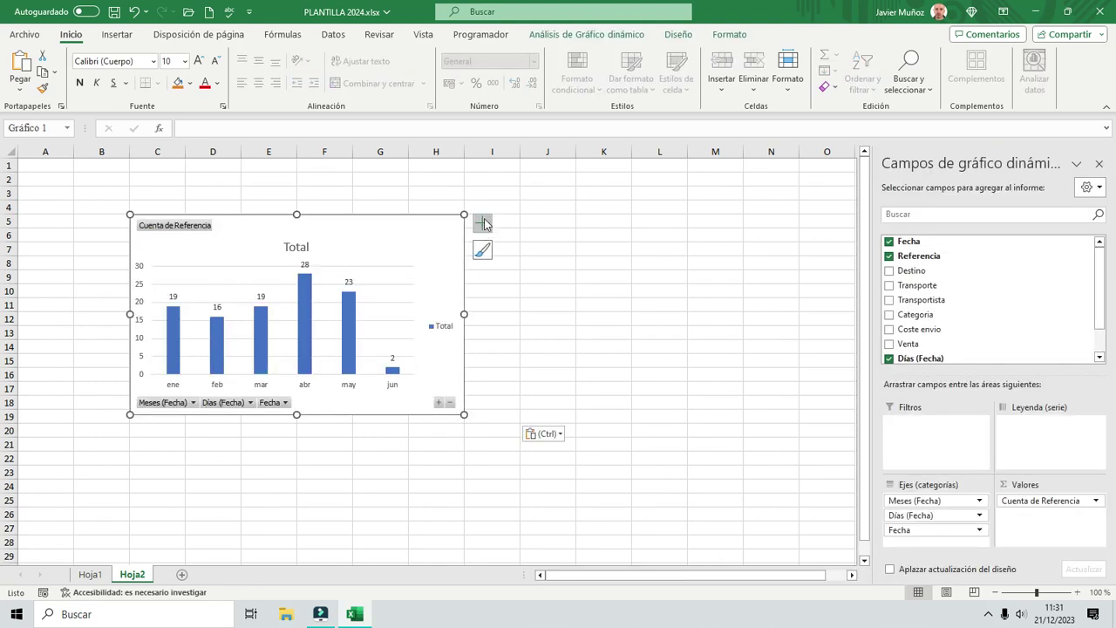
- Insert a clustered bar pivot chart (Barras agrupadas) from the Categoria pivot table at K16 on Hoja1
click(100, 573)
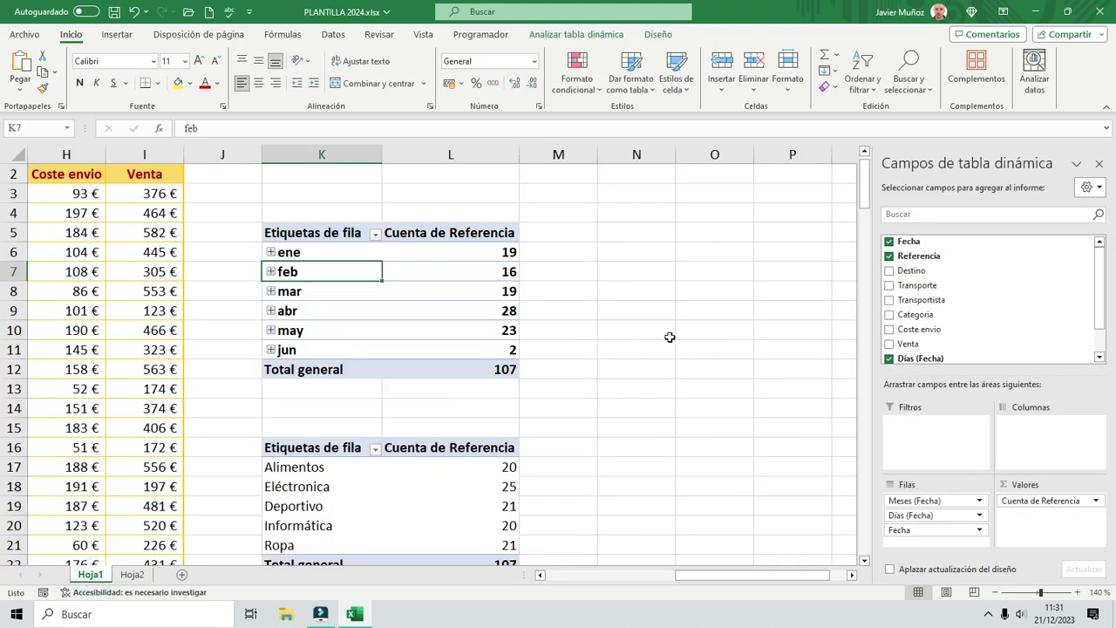
ctrl+scroll(367, 402, up, 4)
click(326, 422)
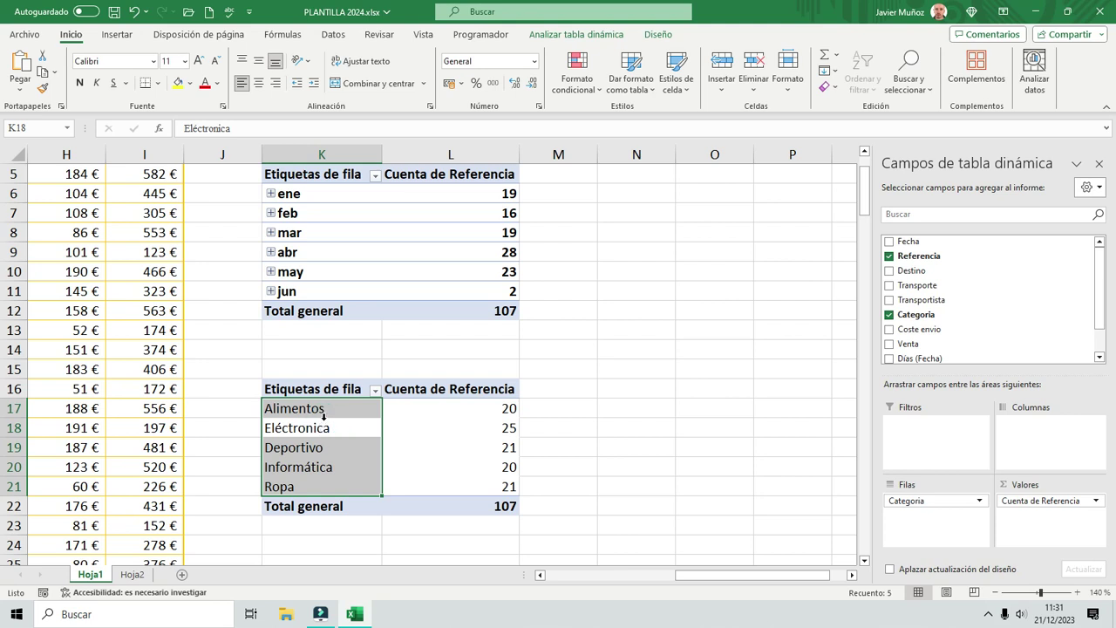
click(604, 37)
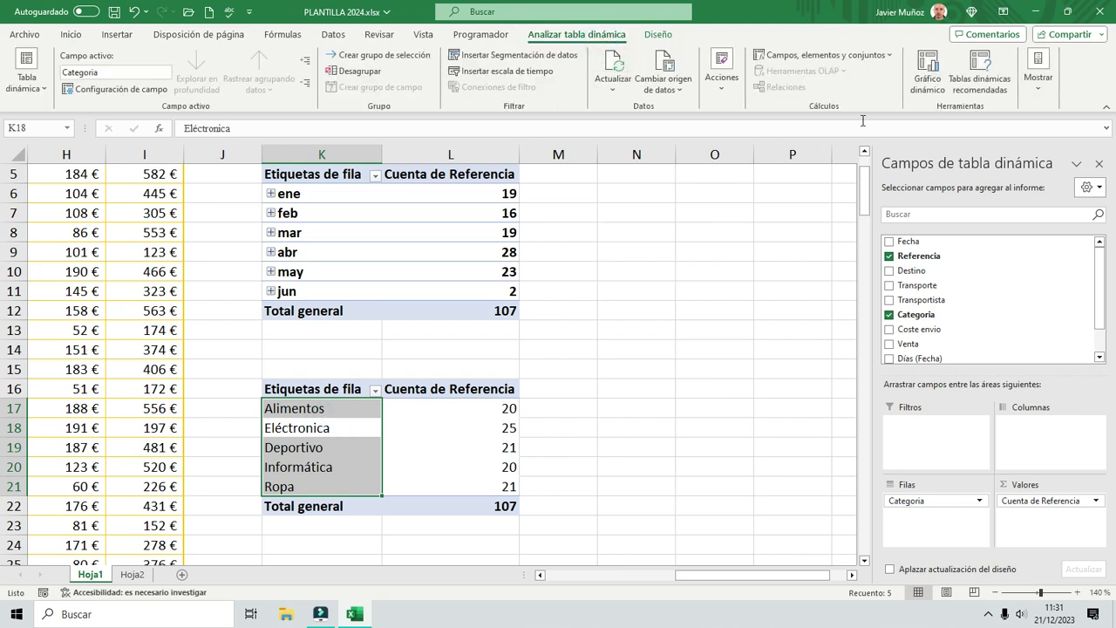
click(926, 85)
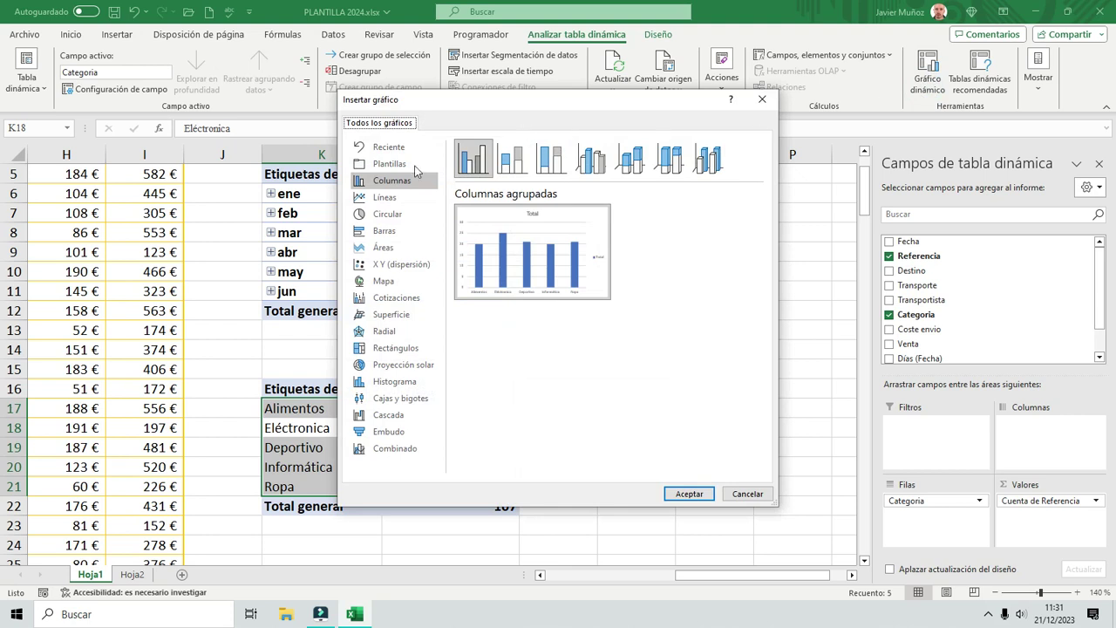
click(384, 232)
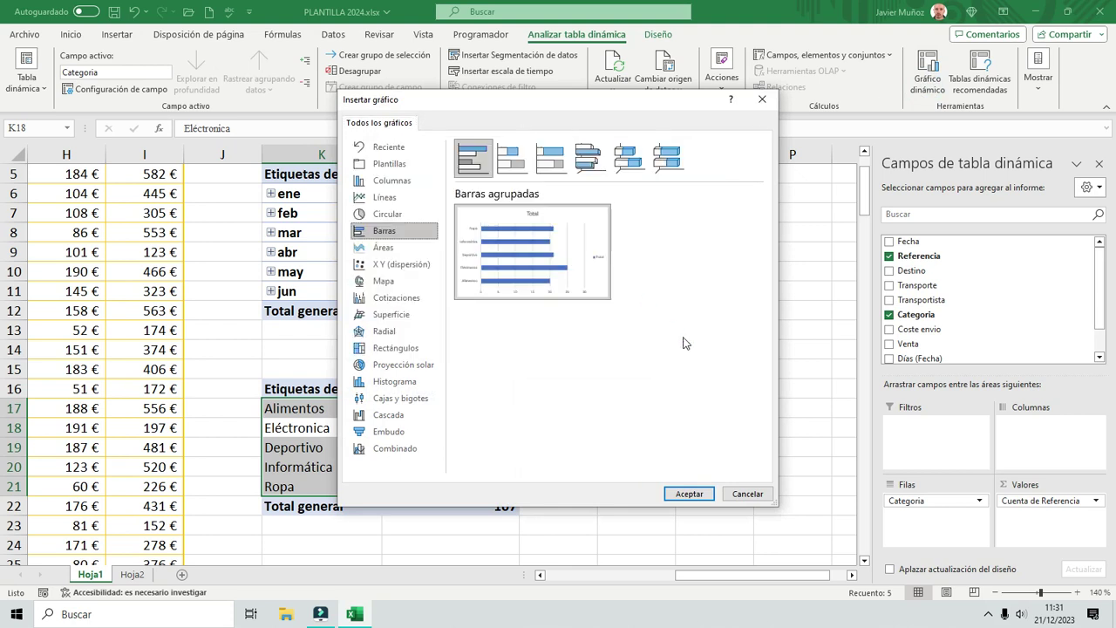
click(691, 494)
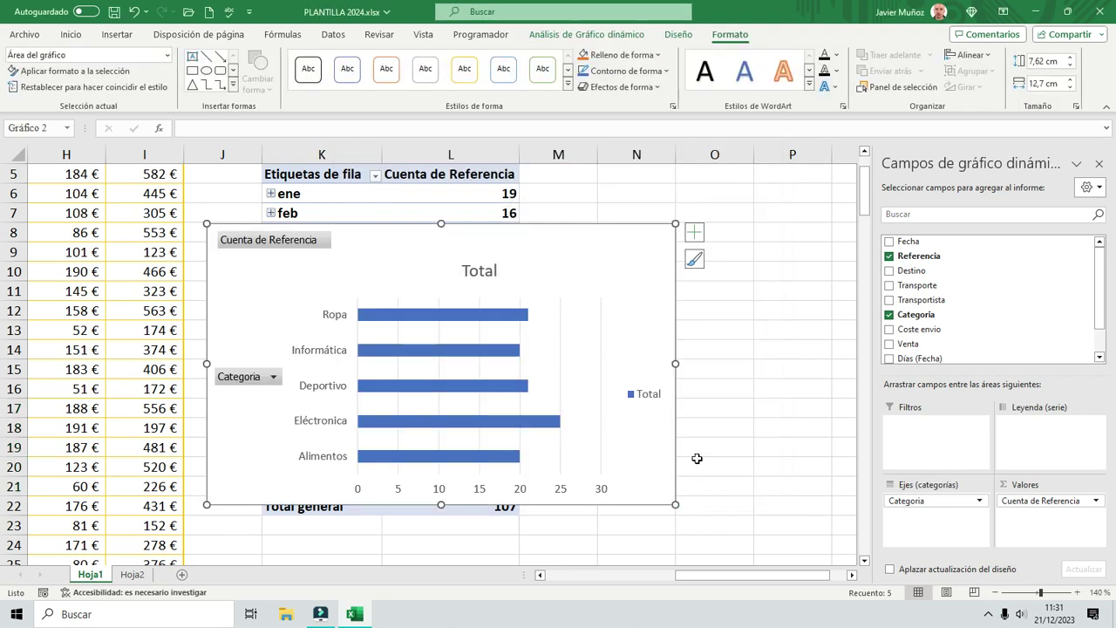
- Add data labels at the outside end (Extremo externo) of the bars in the Categoria chart
click(677, 34)
click(40, 76)
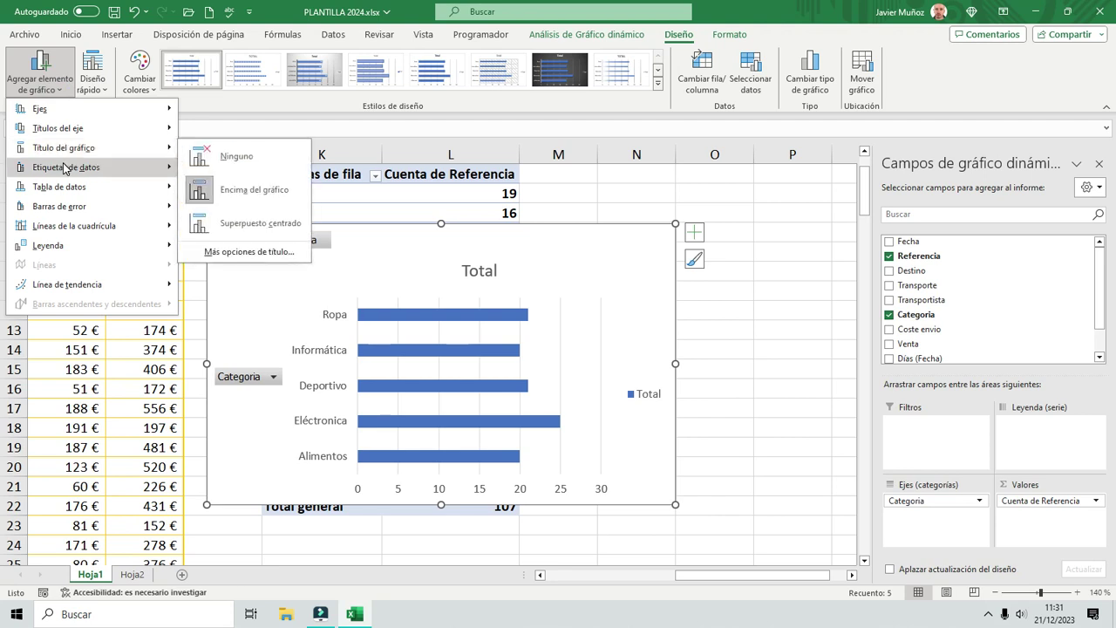
mouse_move(70, 167)
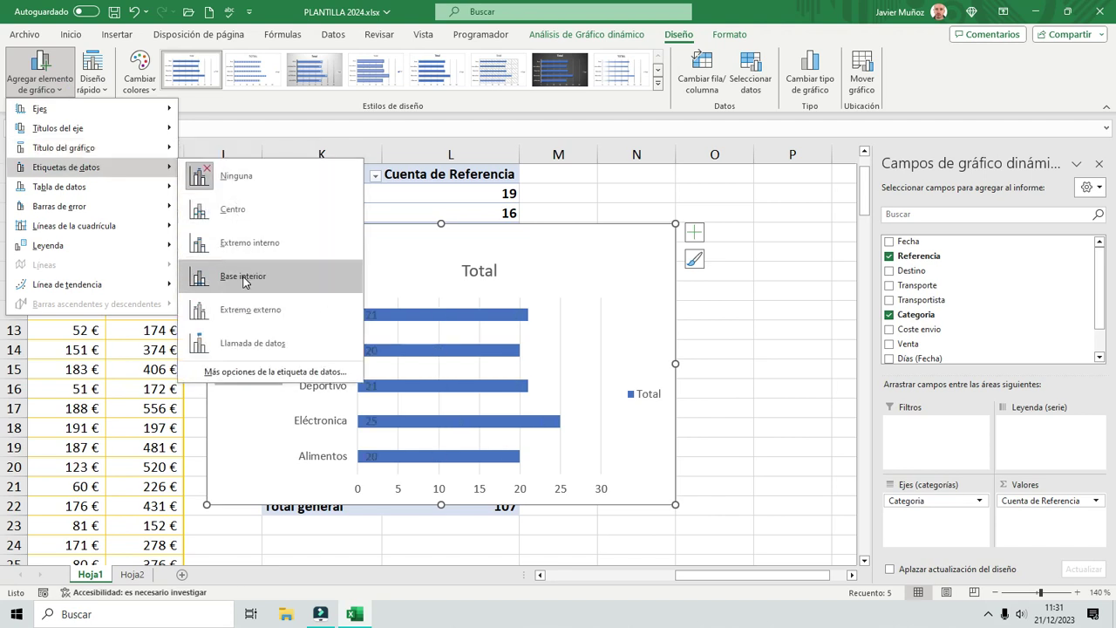
click(245, 310)
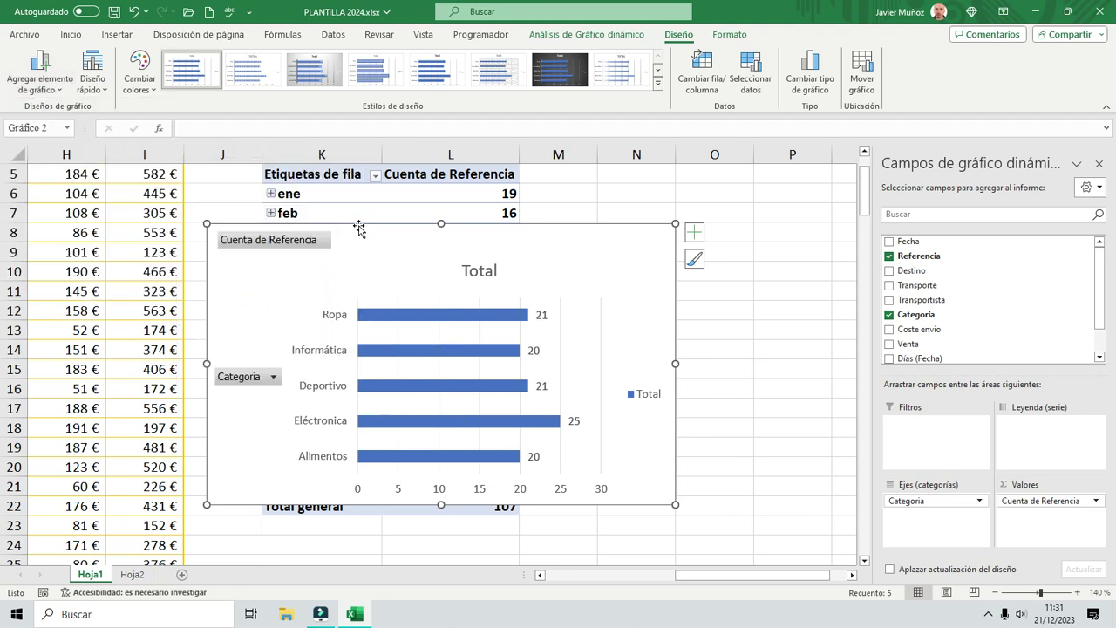
- Move the Categoria bar chart from Hoja1 to Hoja2 by cutting it and pasting it at cell C23
key(Delete)
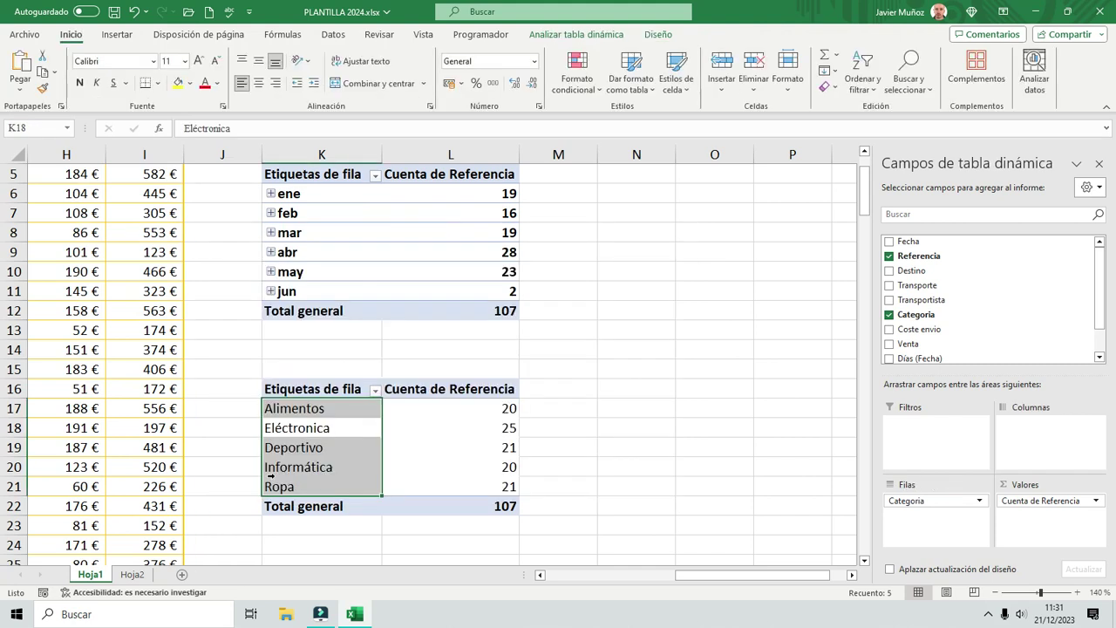
click(133, 574)
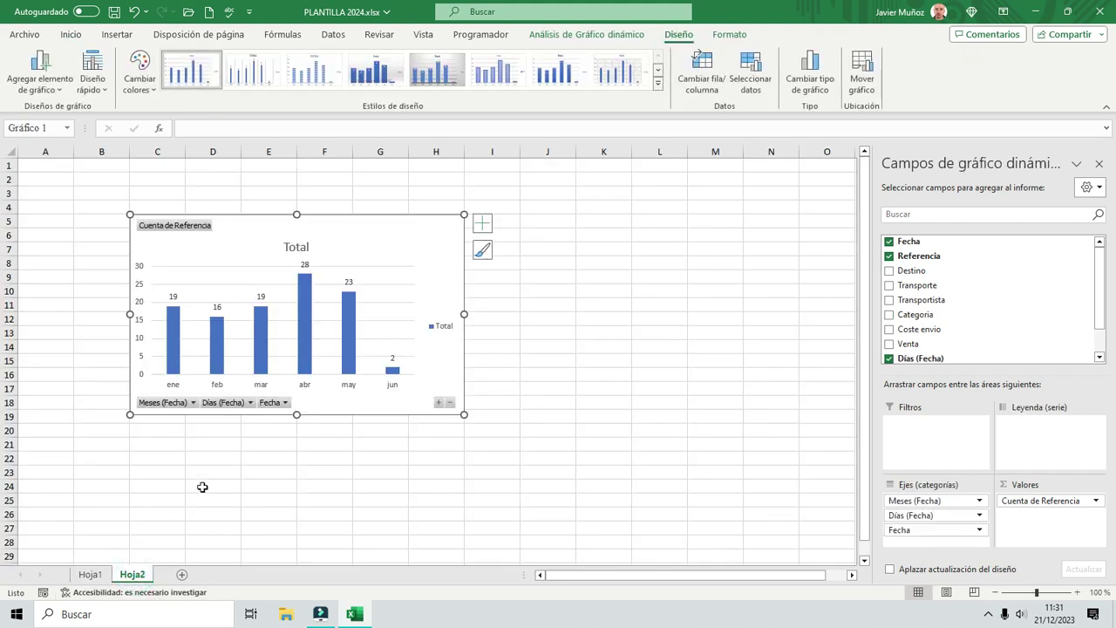
click(177, 471)
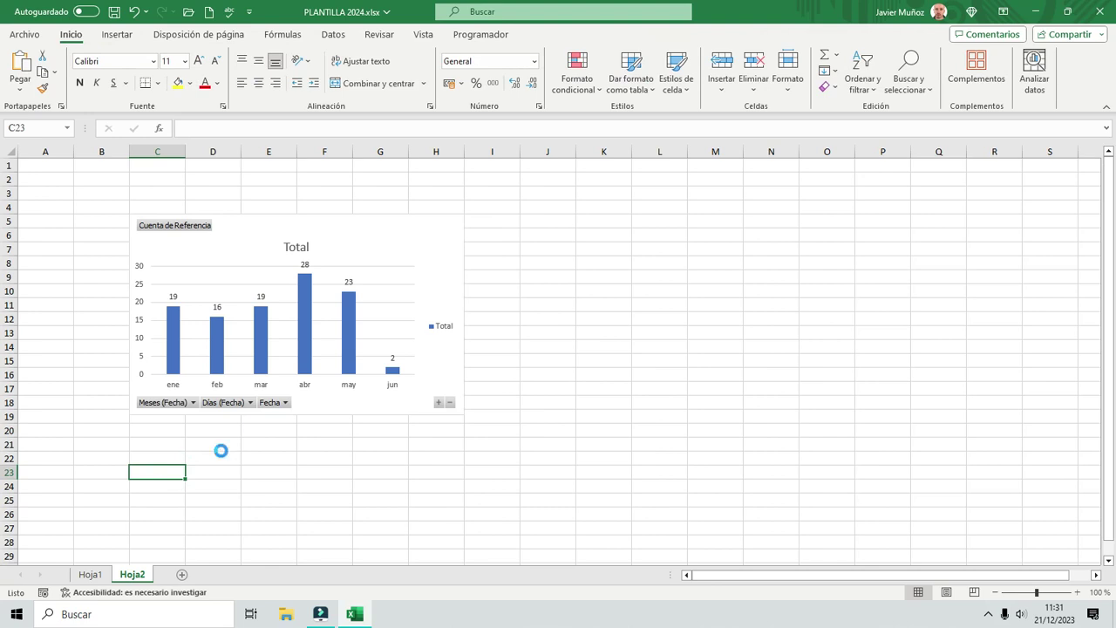
key(ctrl+v)
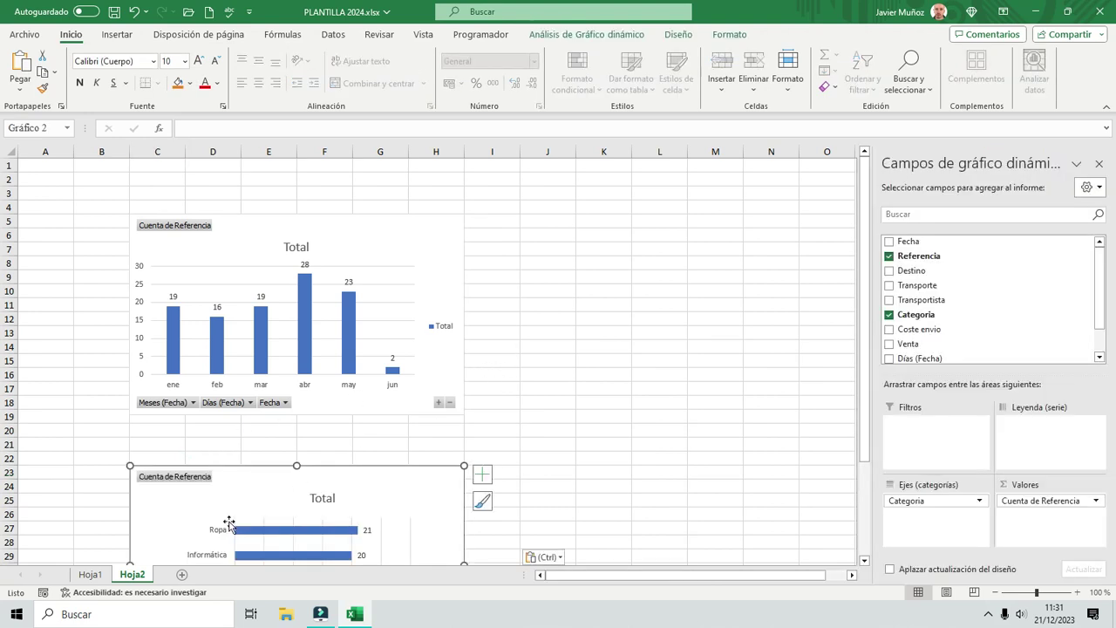
- Insert a clustered column pivot chart (Columnas agrupadas) from the Transportista pivot table at K26 on Hoja1
click(91, 574)
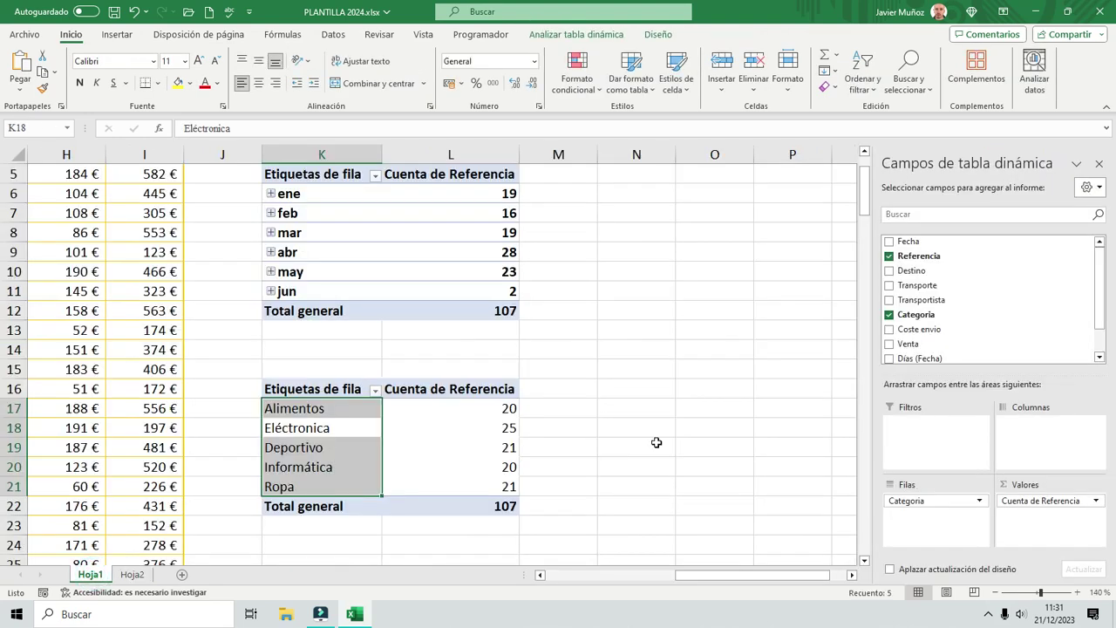
scroll(654, 441, down, 6)
click(324, 261)
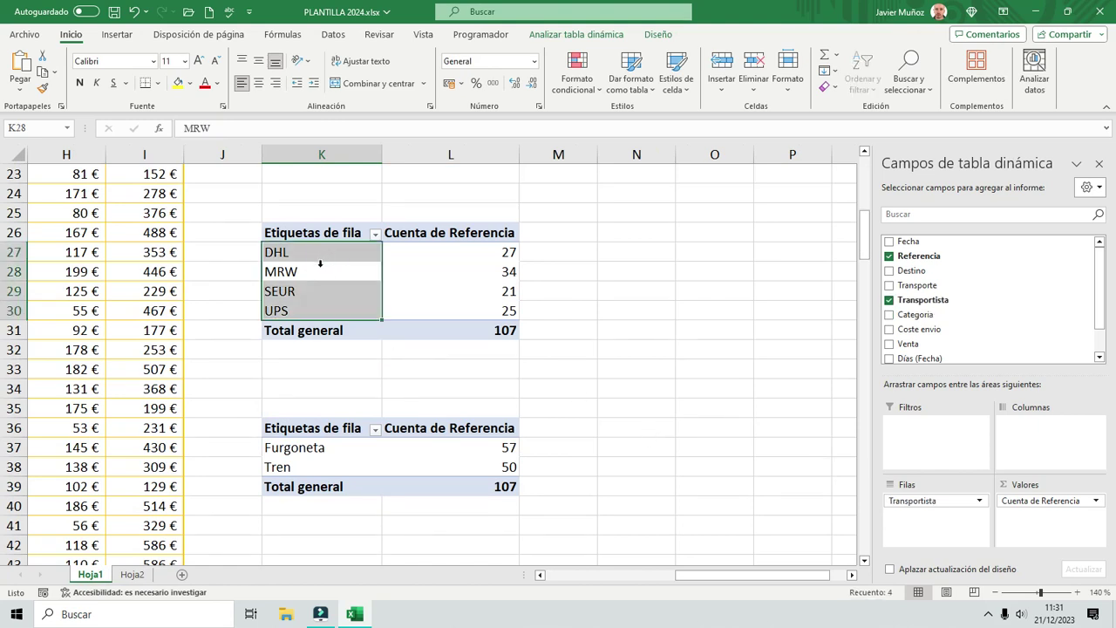
click(608, 41)
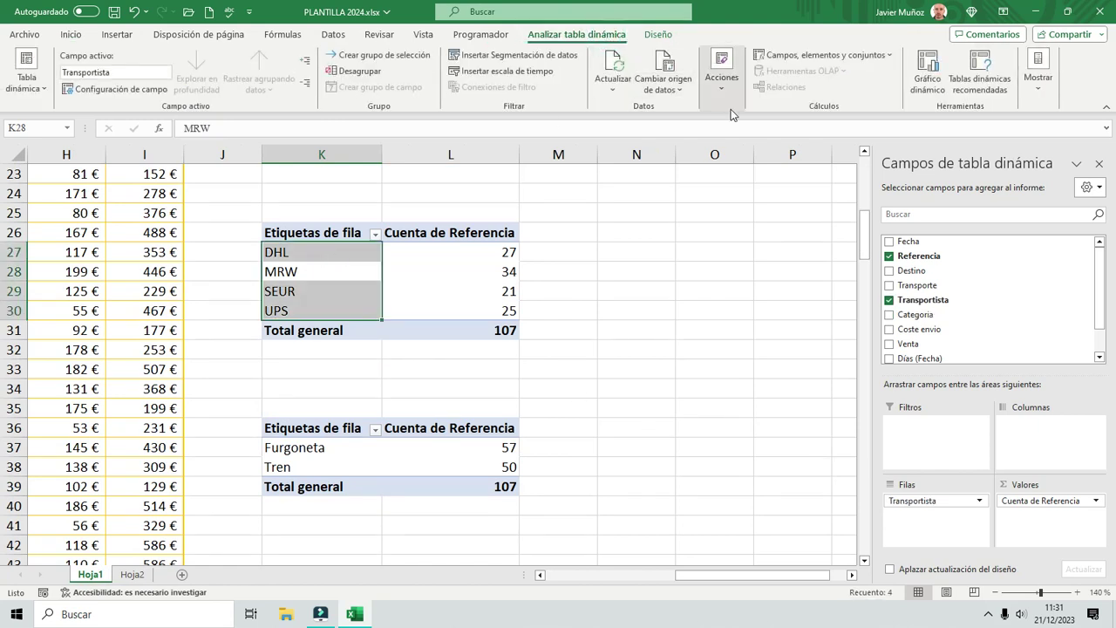
click(922, 87)
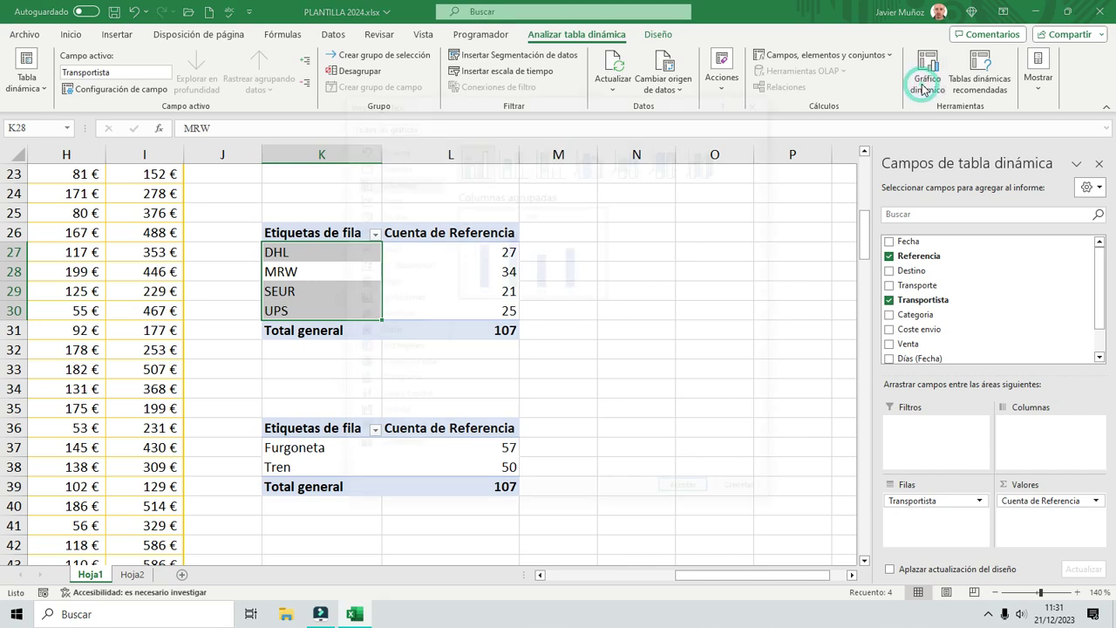
mouse_move(457, 229)
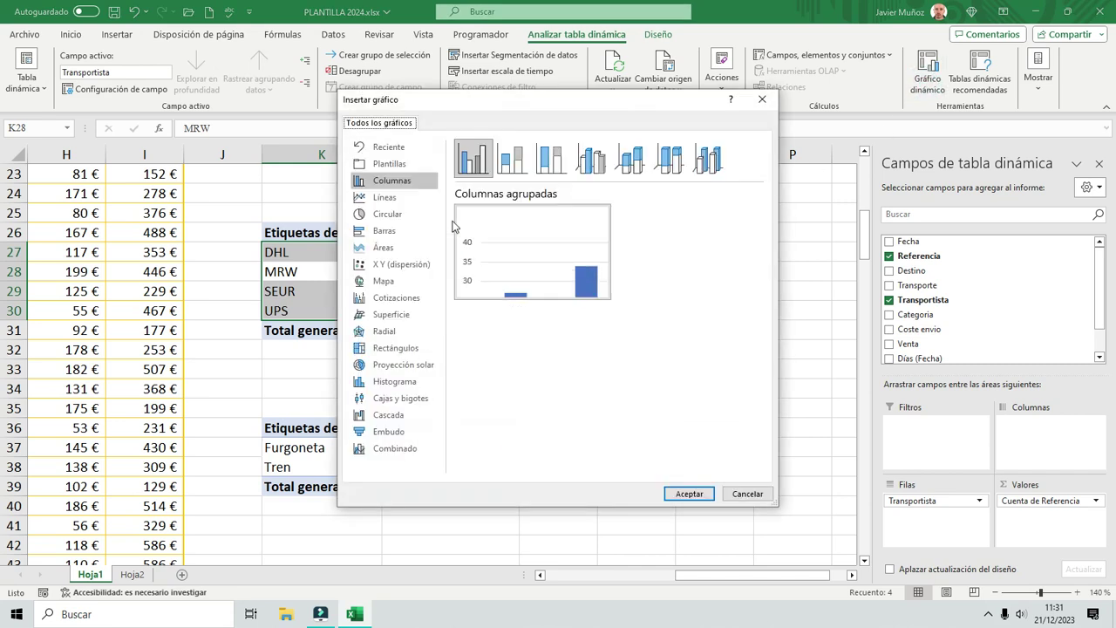
click(688, 494)
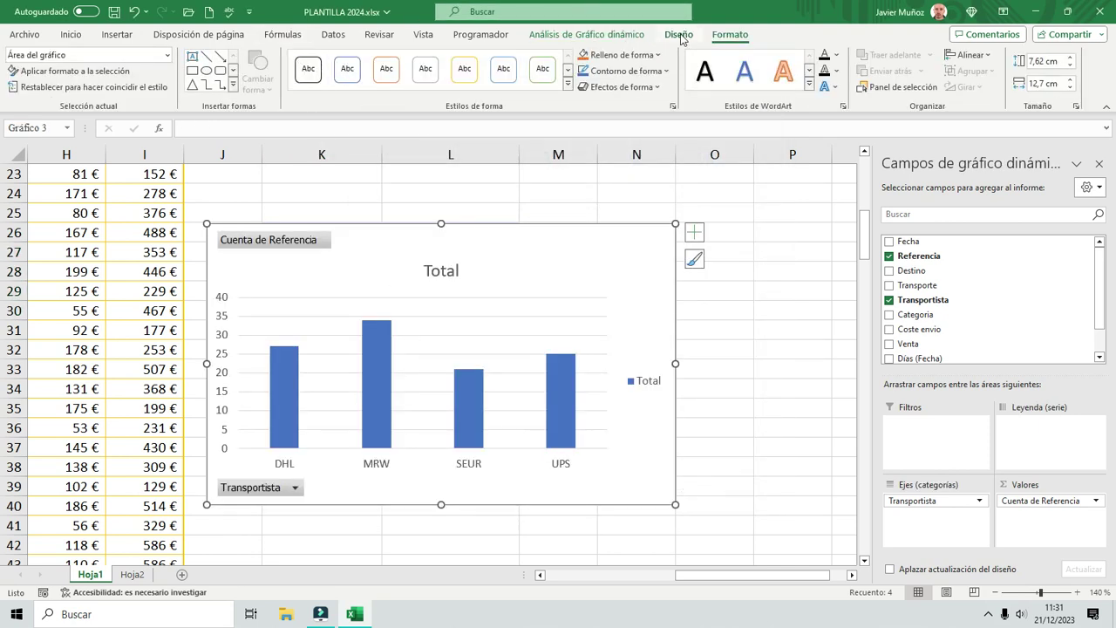
- Add data labels at the outside end (Extremo externo) of the columns in the Transportista chart
click(679, 34)
click(60, 91)
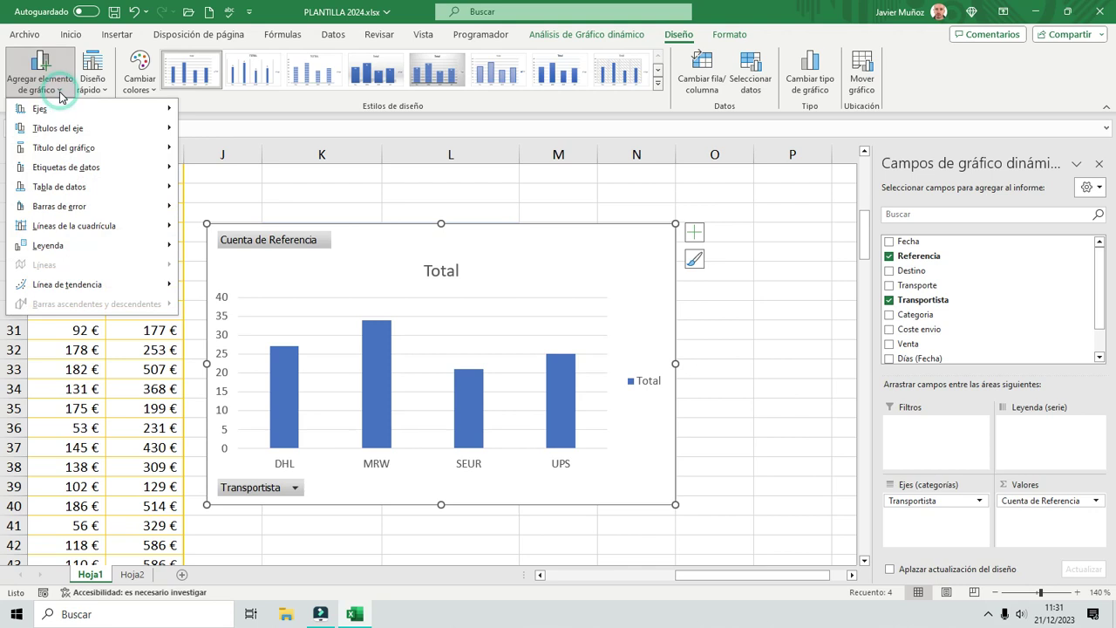
mouse_move(83, 167)
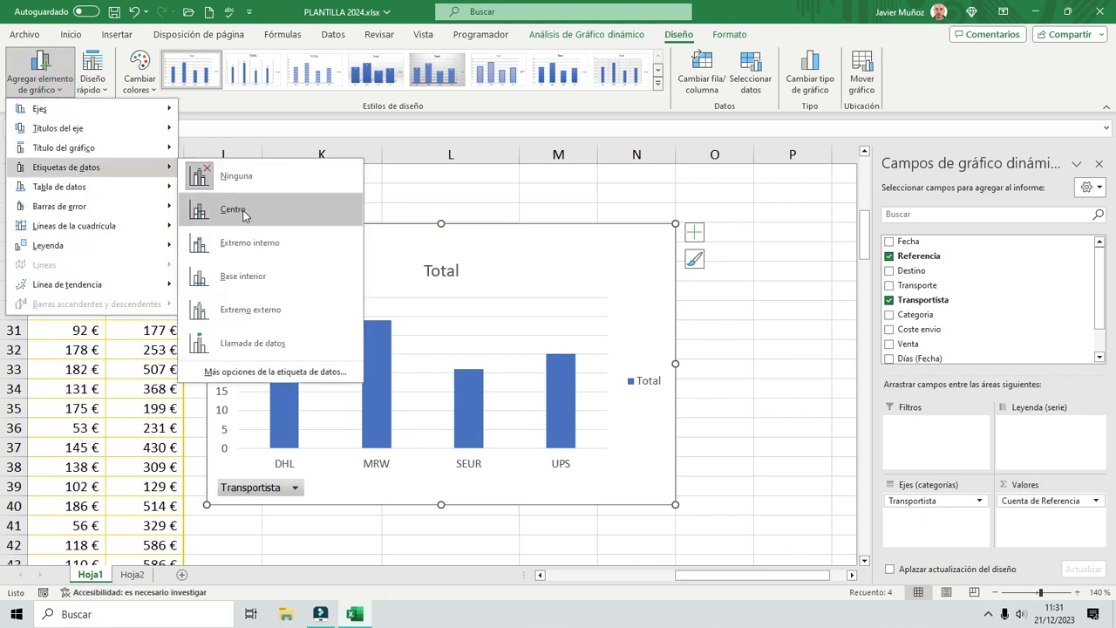
click(244, 312)
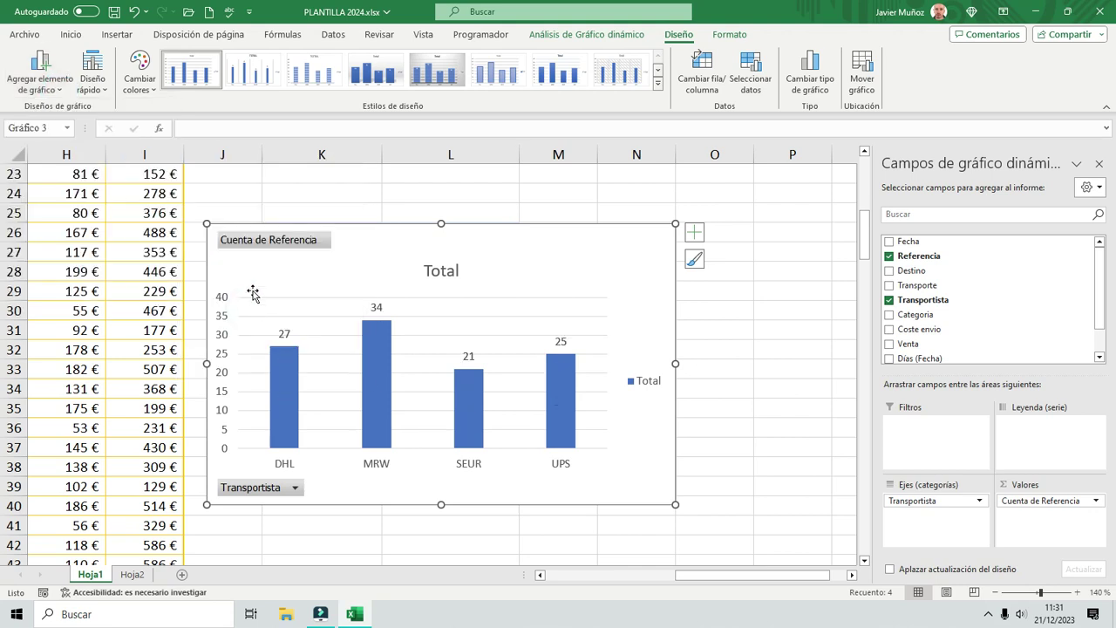
- Move the Transportista column chart from Hoja1 to Hoja2 by cutting it and pasting it at cell J5
key(ctrl+x)
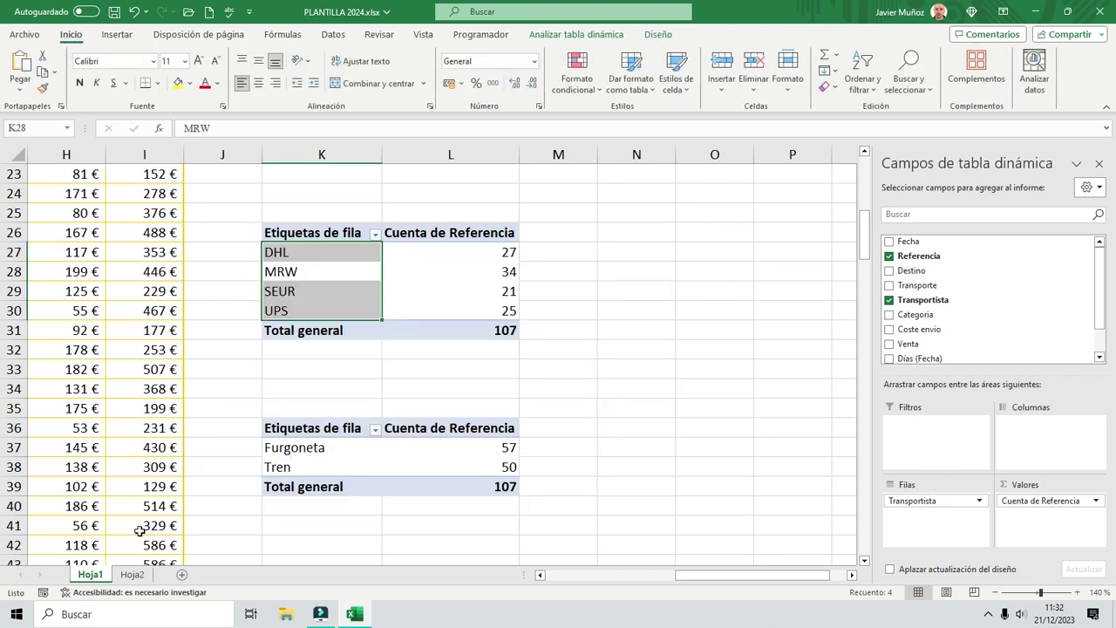
click(139, 576)
click(579, 229)
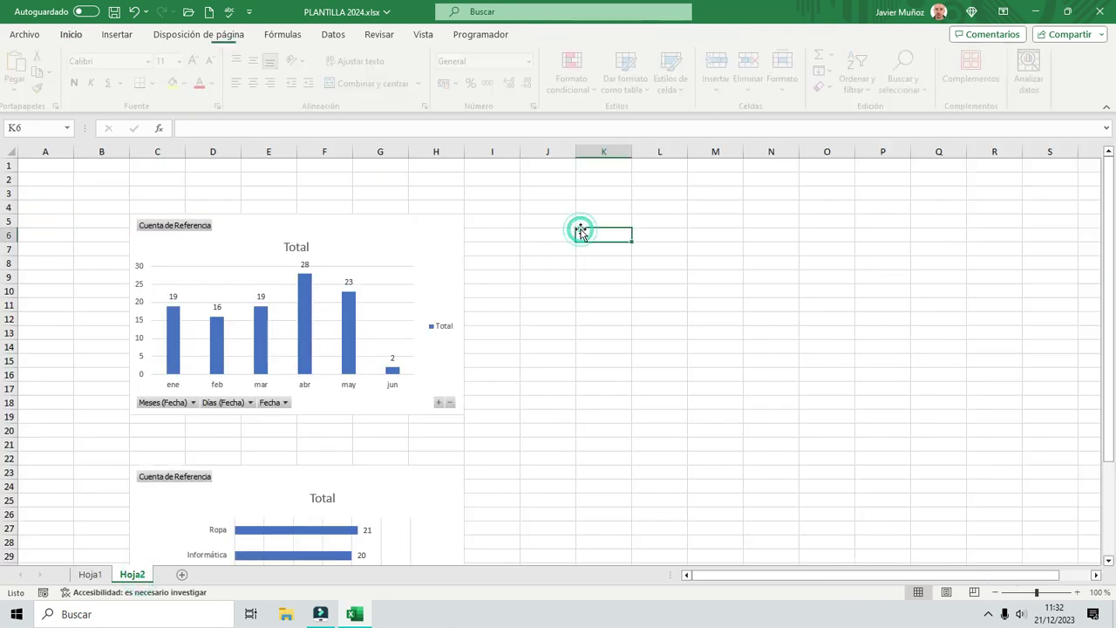
click(568, 222)
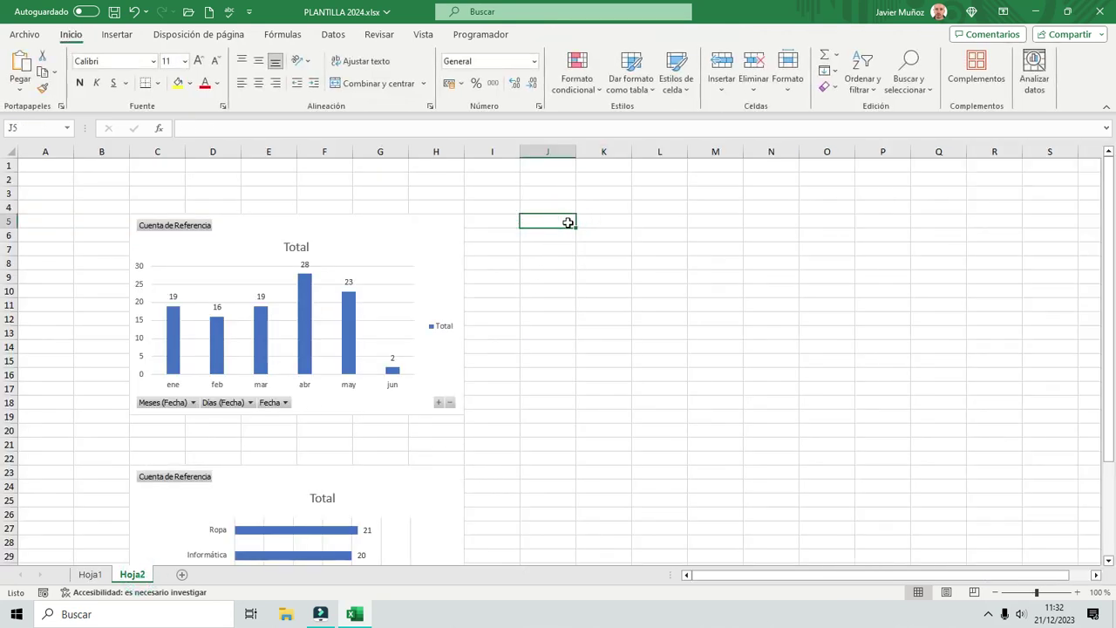
key(ctrl+v)
scroll(685, 357, down, 2)
click(597, 397)
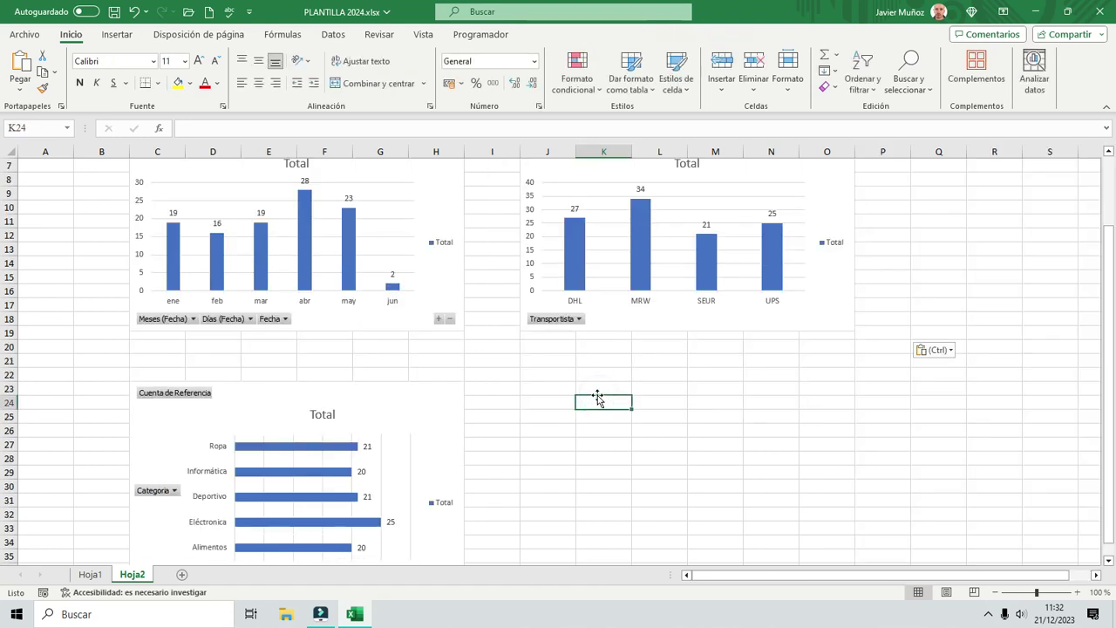
- Insert a pie pivot chart (Circular) from the Transporte pivot table at K36 on Hoja1
click(90, 574)
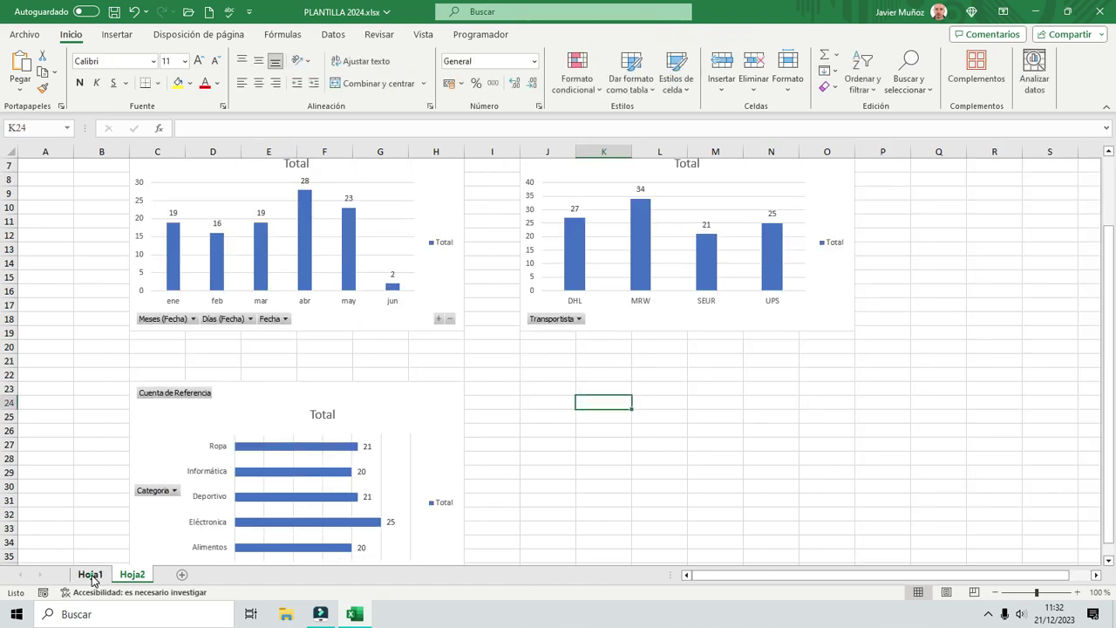
click(314, 450)
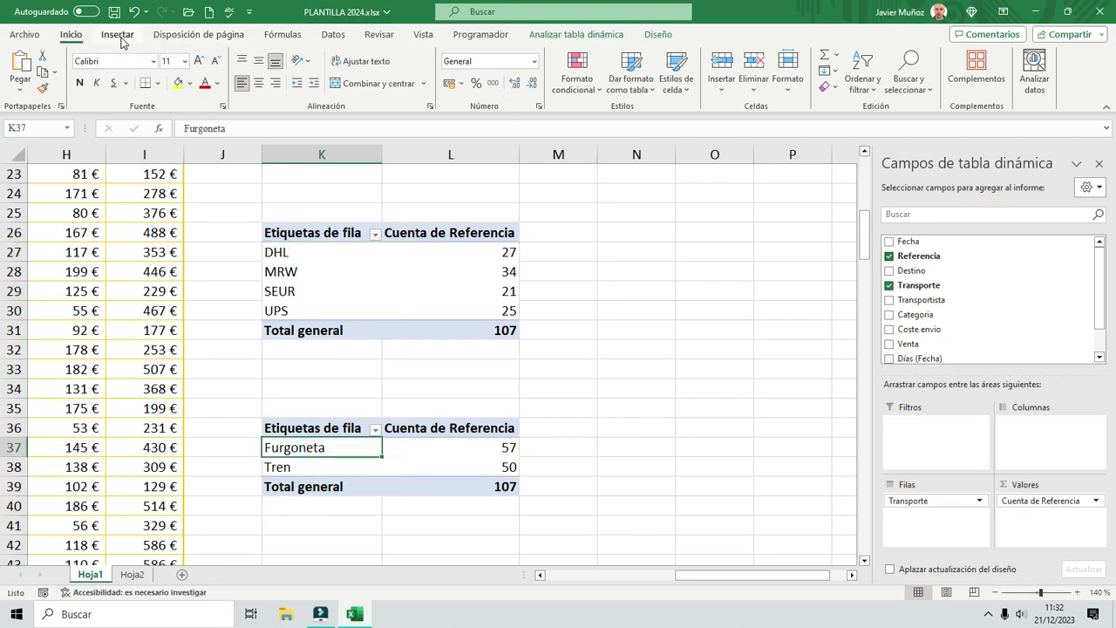
click(577, 34)
click(927, 80)
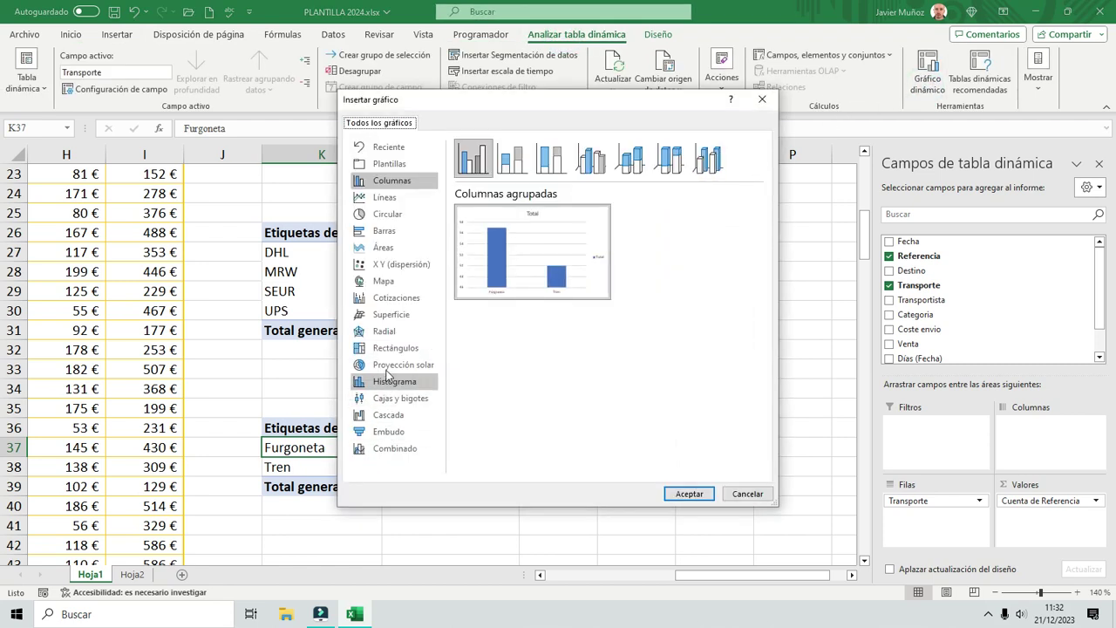
click(388, 214)
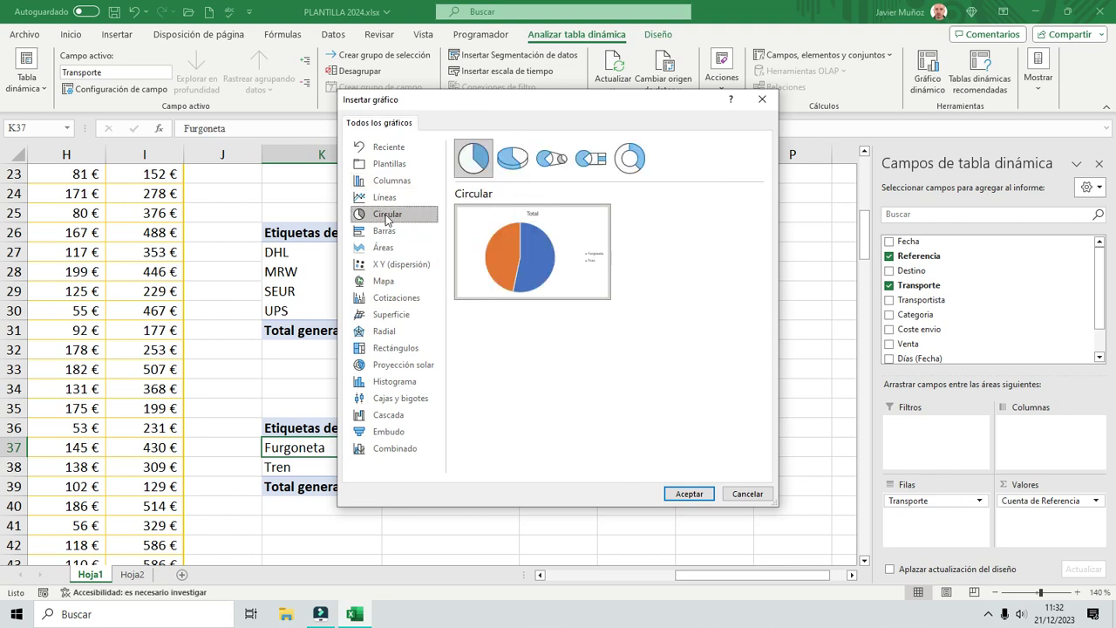
click(689, 493)
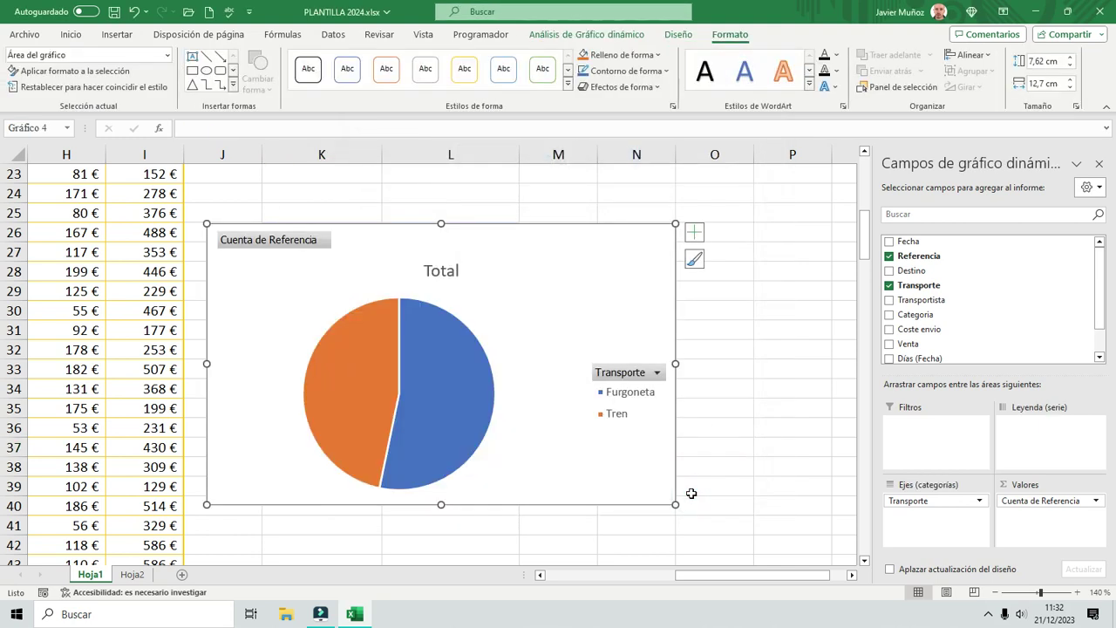
- Add centred data labels (Centro) to the slices of the Transporte pie chart
click(678, 34)
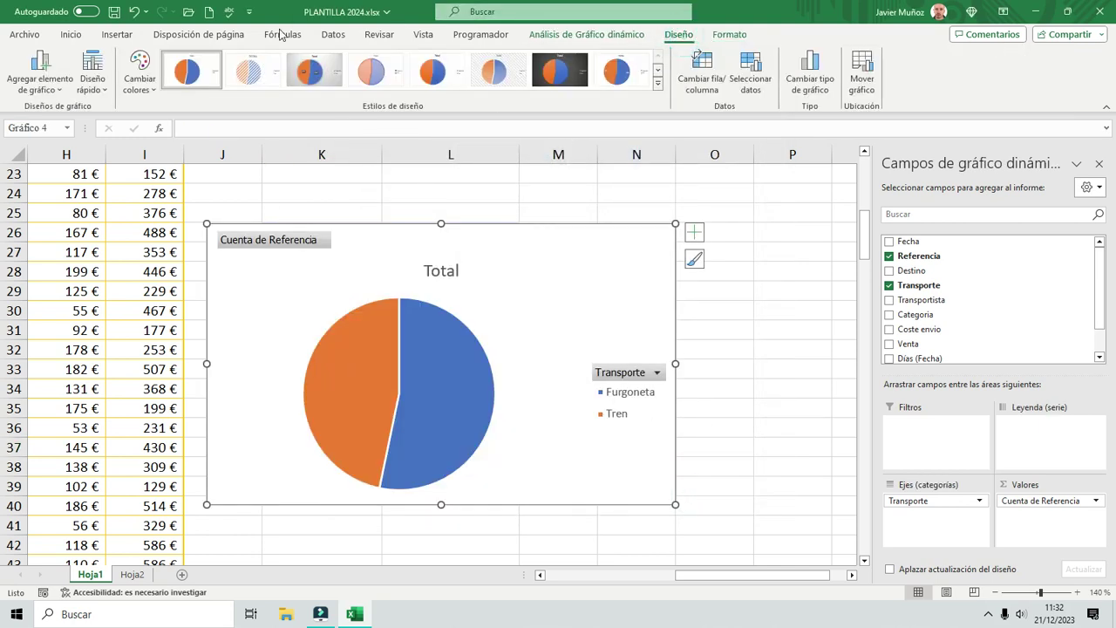
click(69, 84)
mouse_move(70, 129)
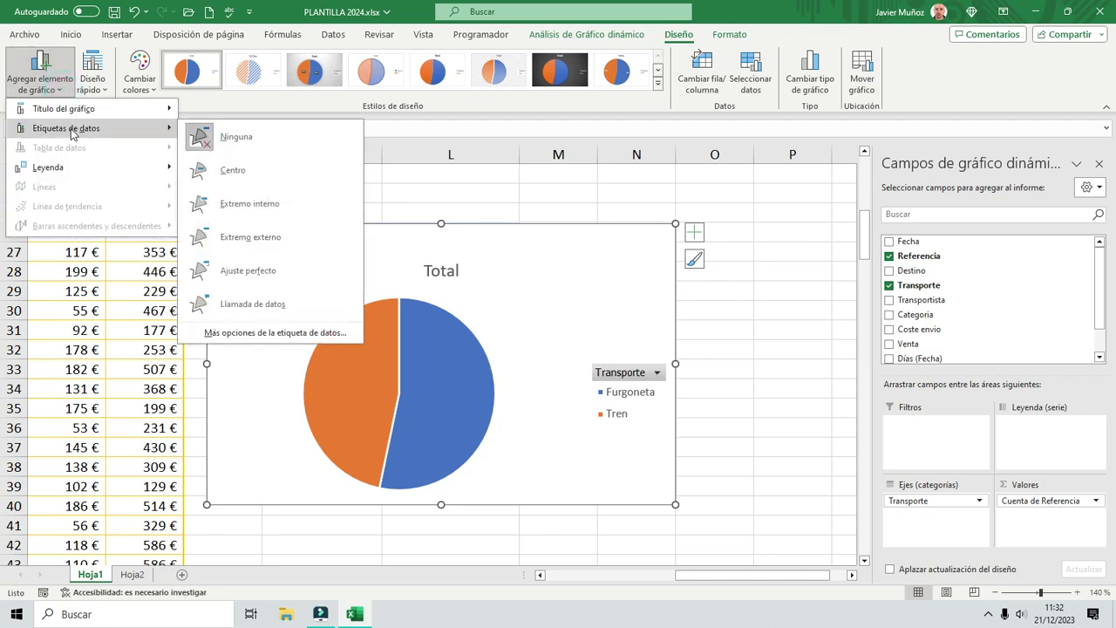
click(236, 171)
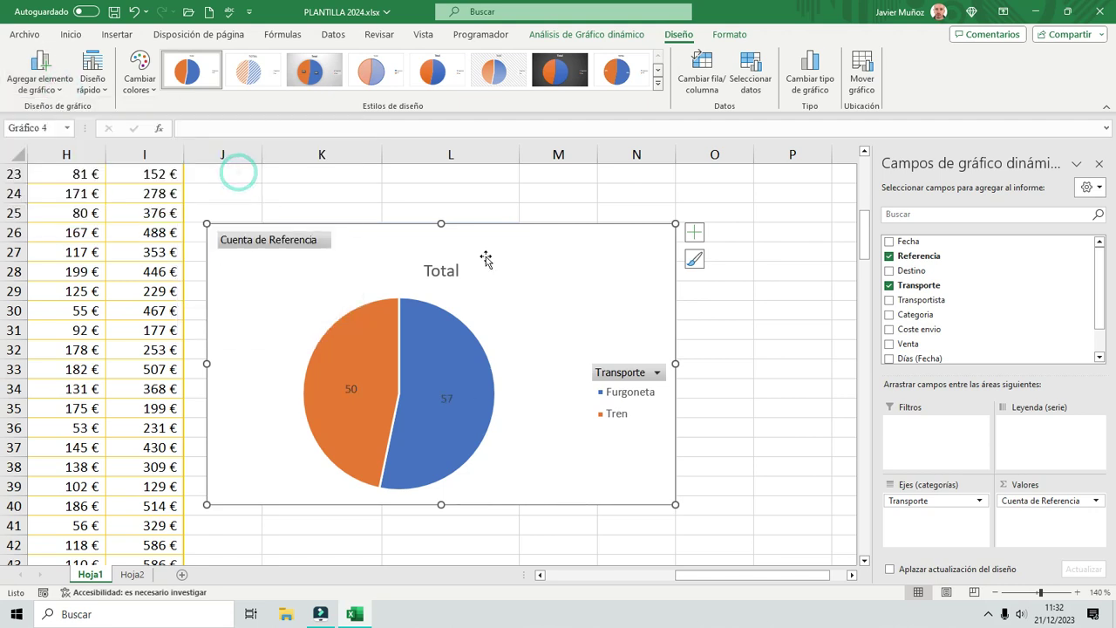
- Cut the Transporte pie chart, paste it at K24 on Hoja2 and align it below the Transportista chart, beside the Categoria chart
click(580, 227)
key(ctrl+x)
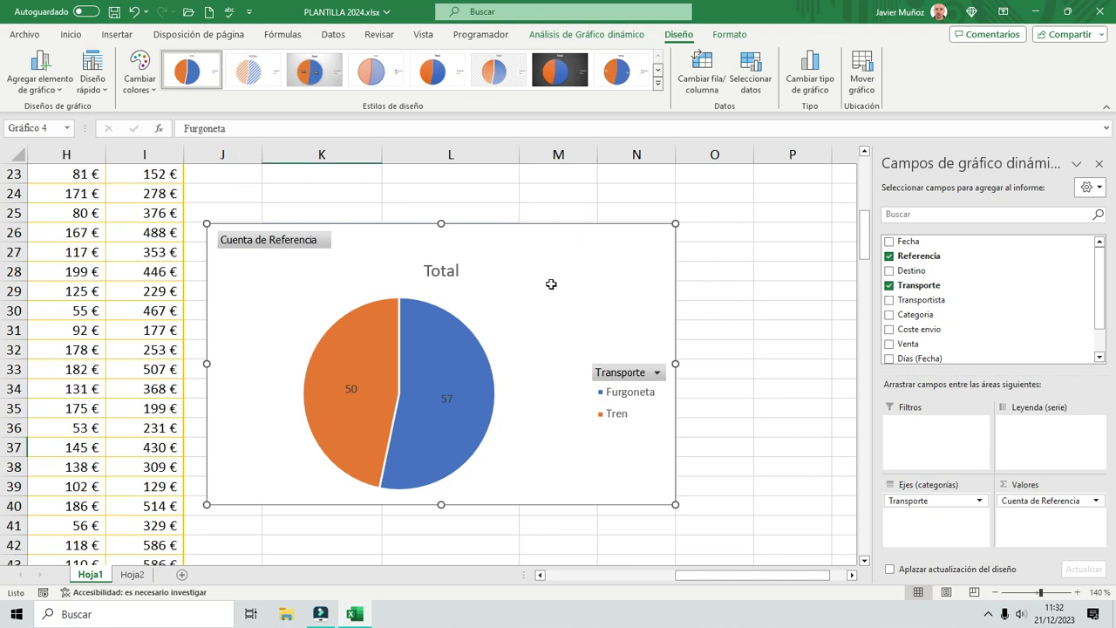
click(132, 575)
click(619, 403)
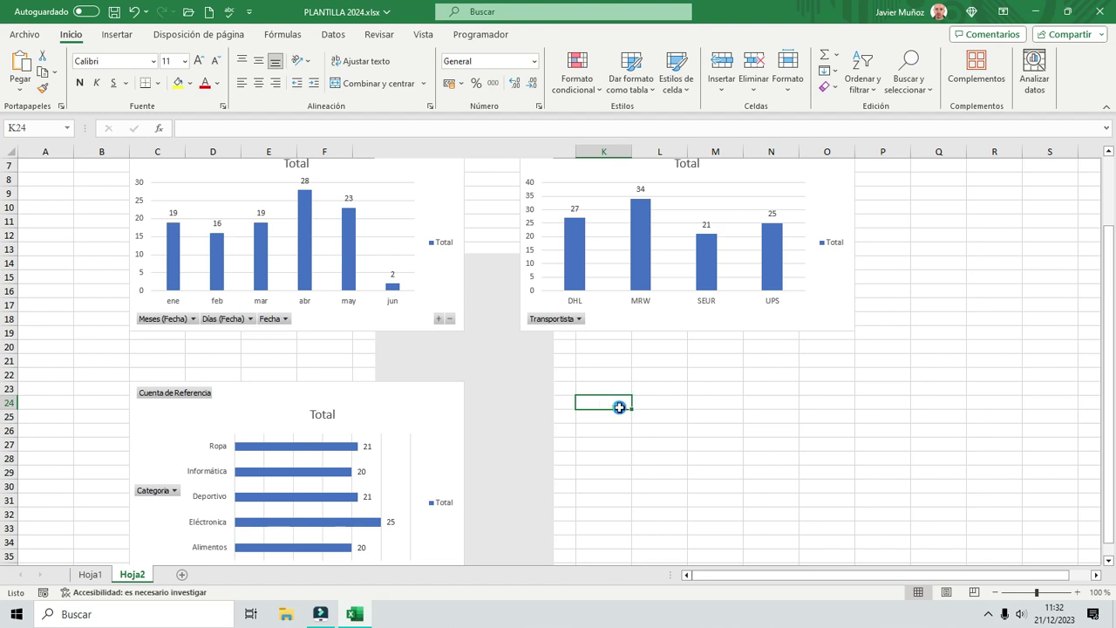
key(ctrl+v)
drag(669, 397, 610, 381)
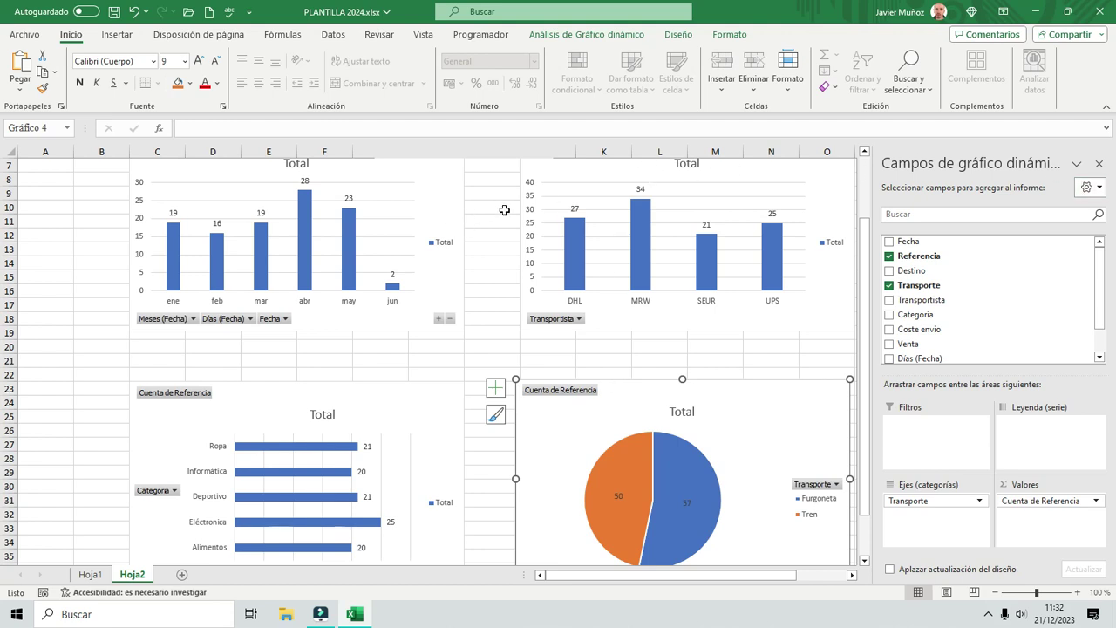
- Select all cells of the Hoja2 sheet
scroll(504, 210, up, 2)
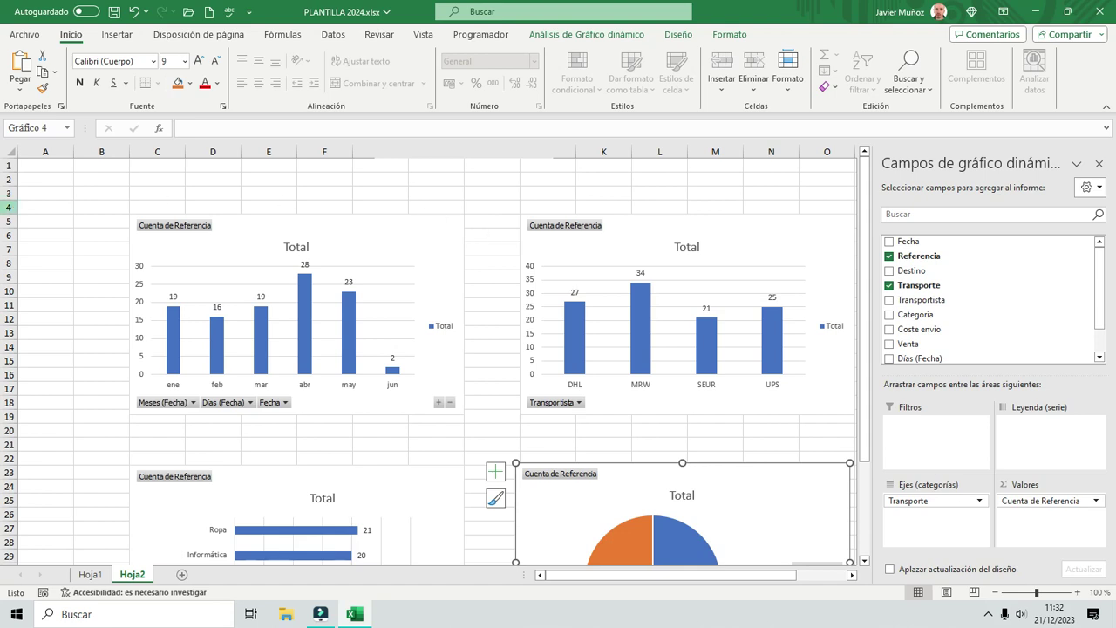
click(10, 152)
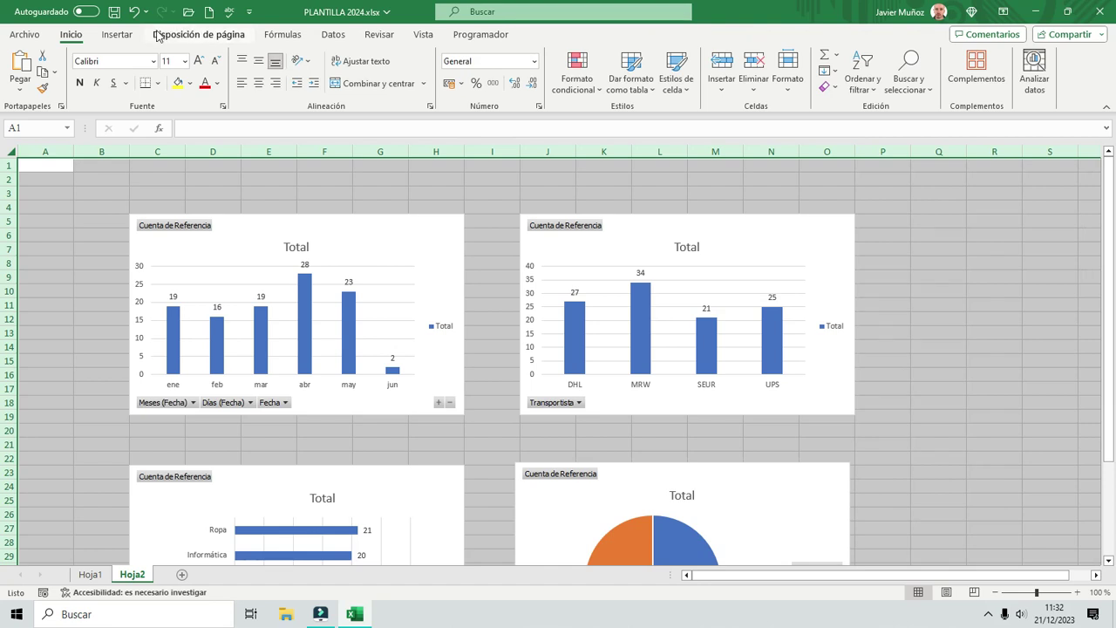
click(209, 35)
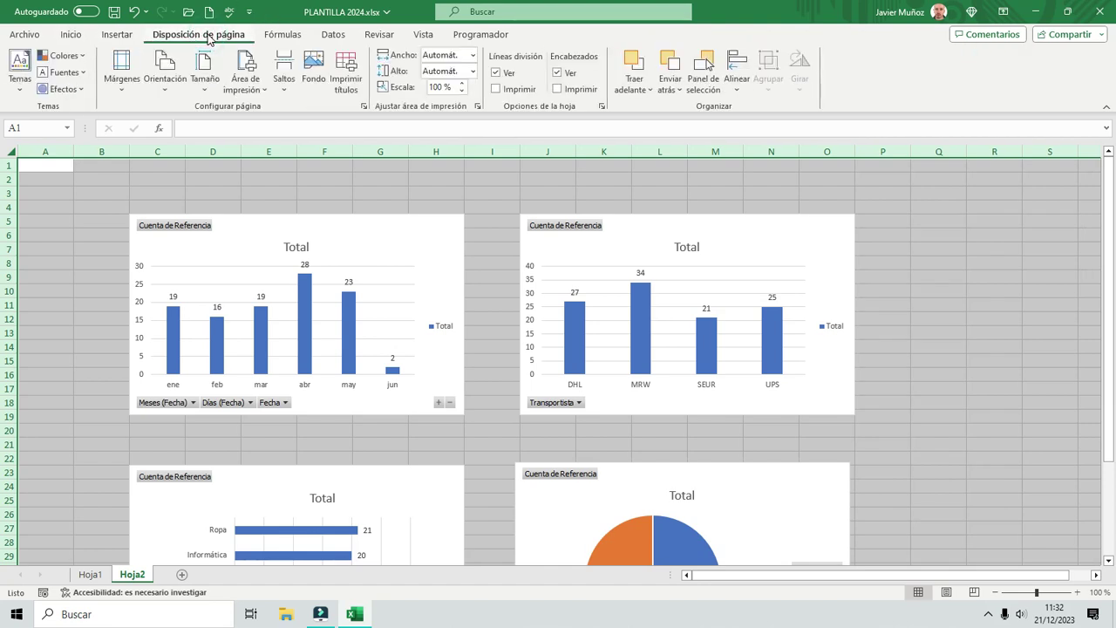
click(315, 73)
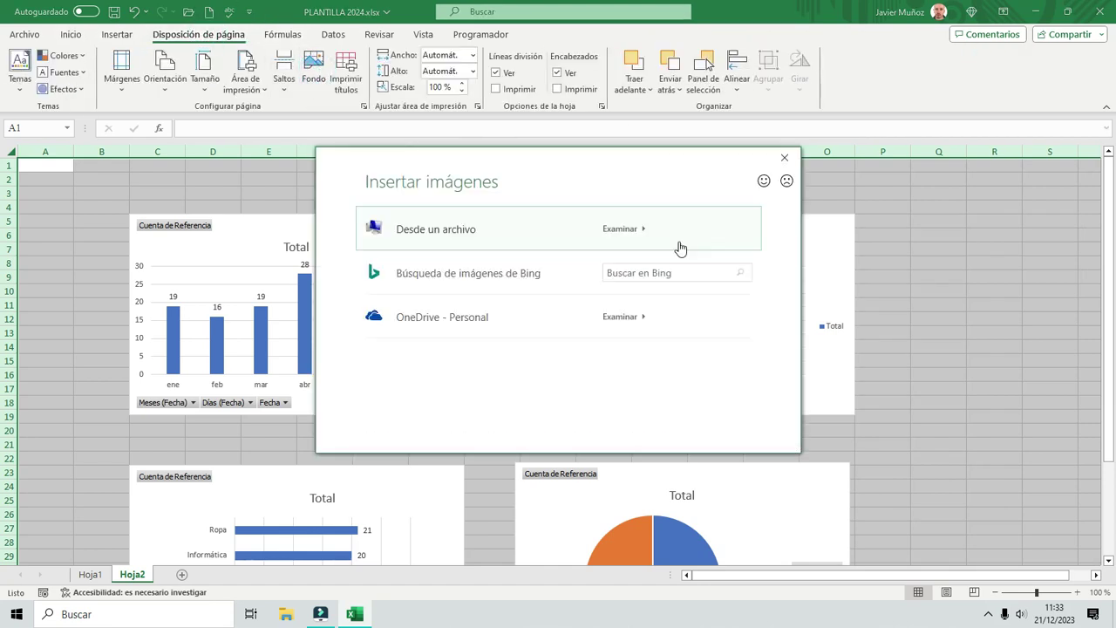
click(784, 157)
- Fill the selected cells of Hoja2 with a dark grey theme colour from the black tints
click(70, 35)
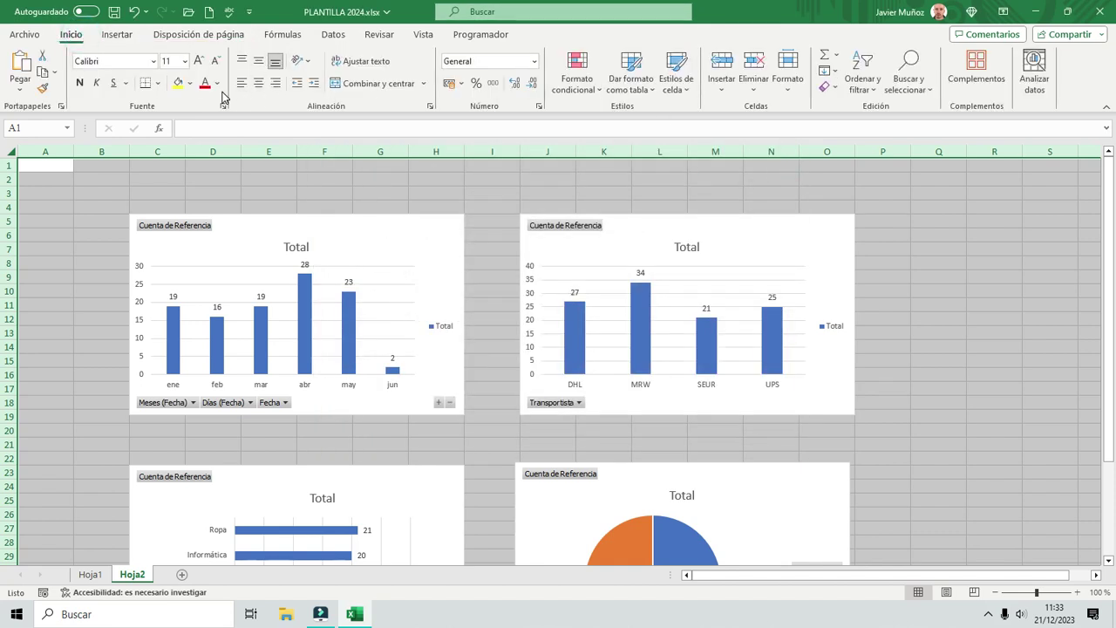
click(190, 84)
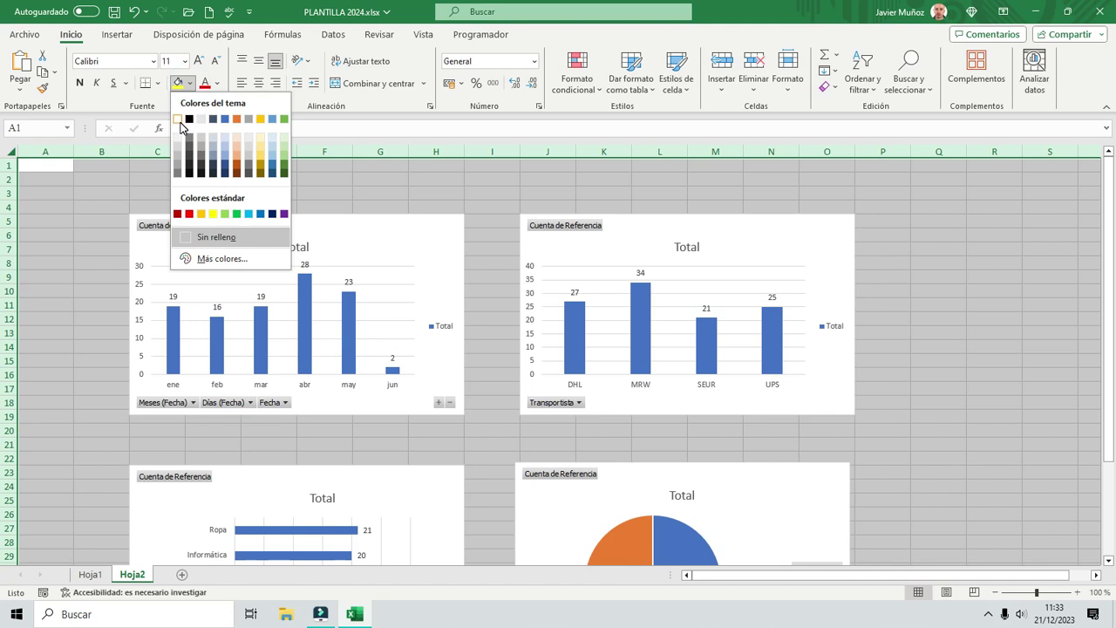
click(188, 150)
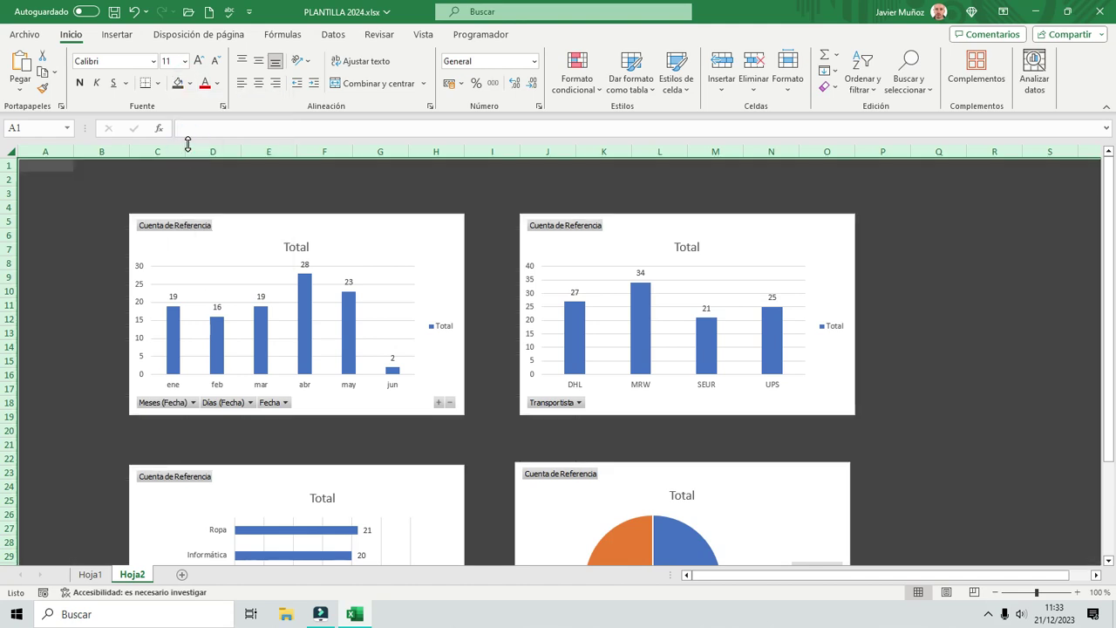
- Insert a WordArt title in the orange outlined style on Hoja2 with the text TOTAL DE ENVIOS
click(953, 291)
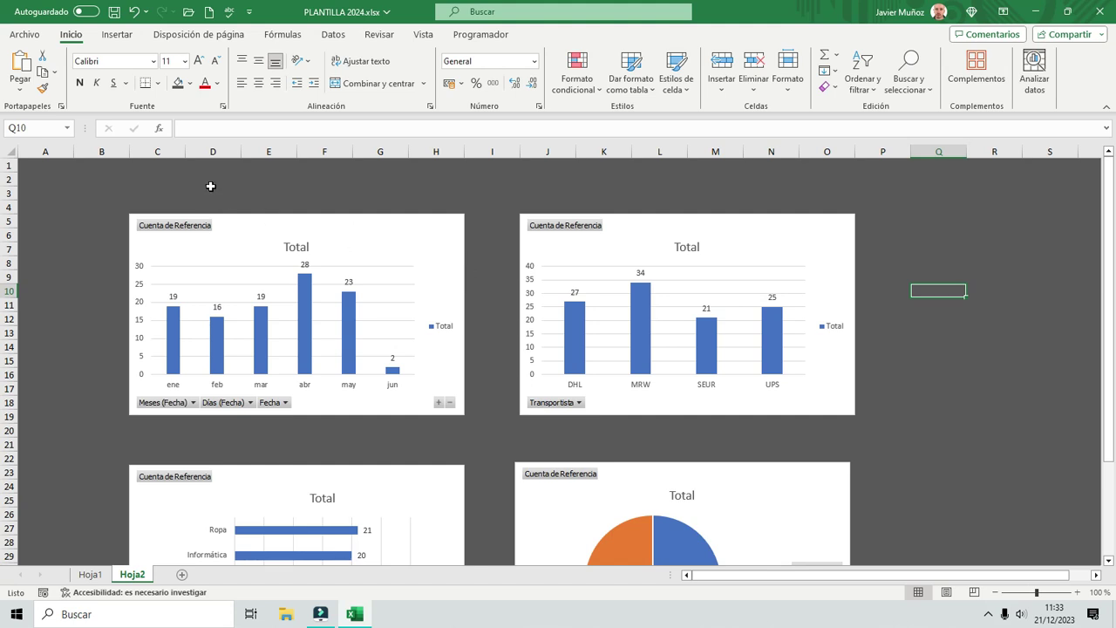
click(117, 34)
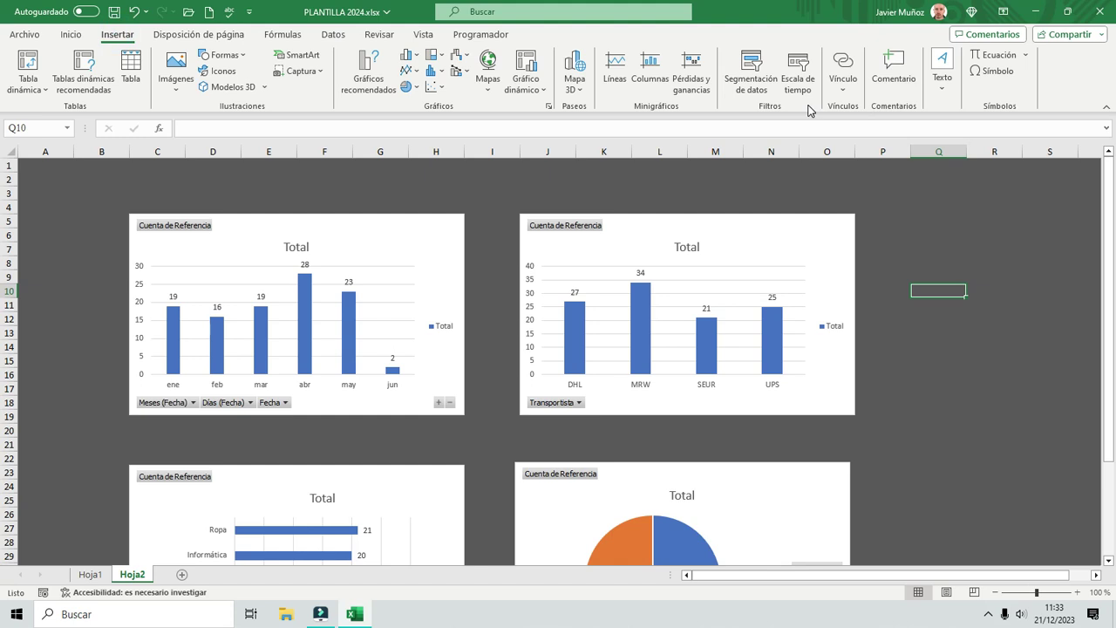
click(939, 90)
click(1014, 137)
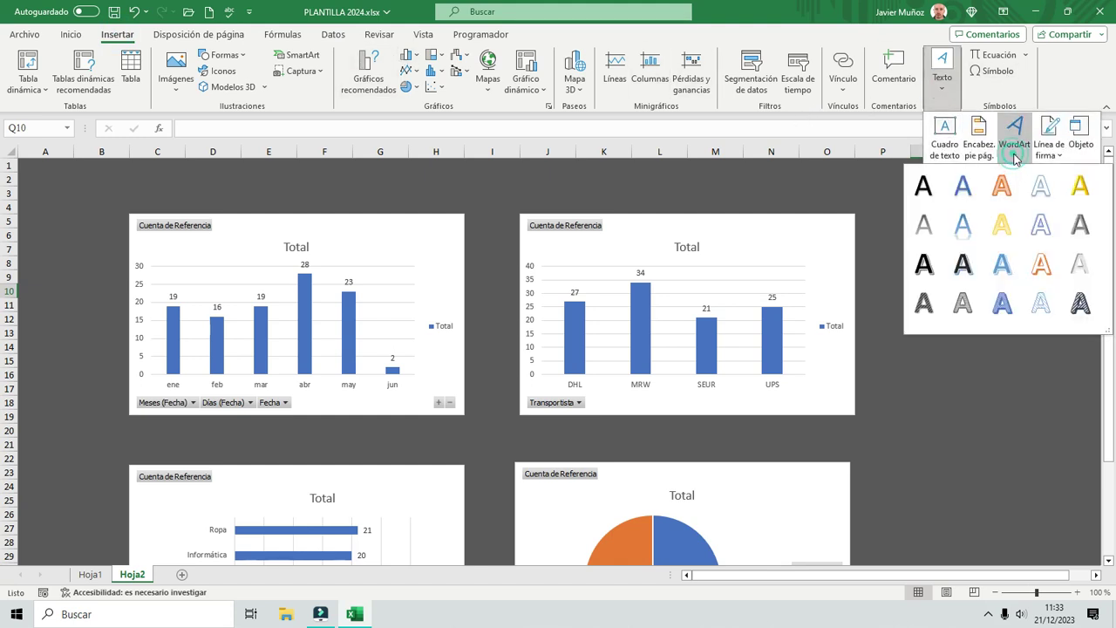
click(1004, 183)
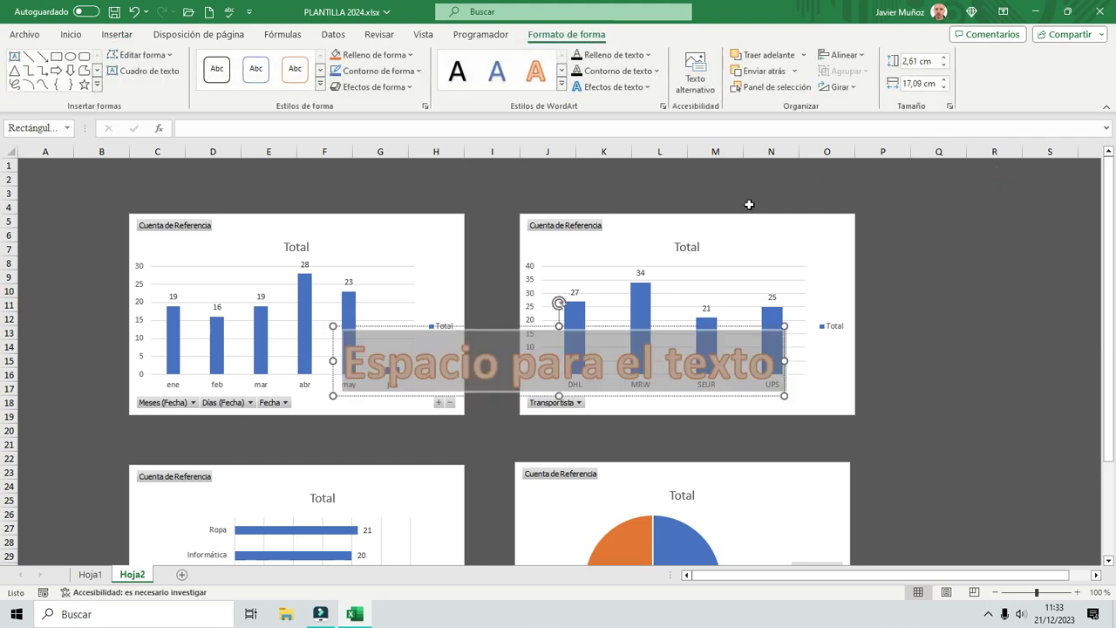
text(TOT)
key(BackSpace)
text(T)
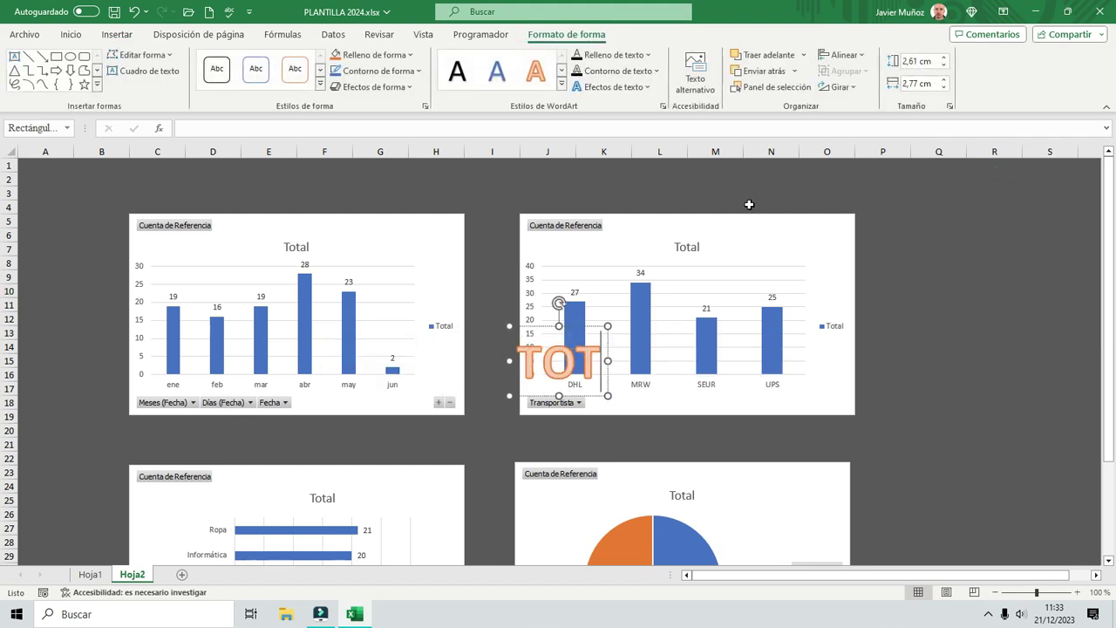
text(AL DE ENVIOS)
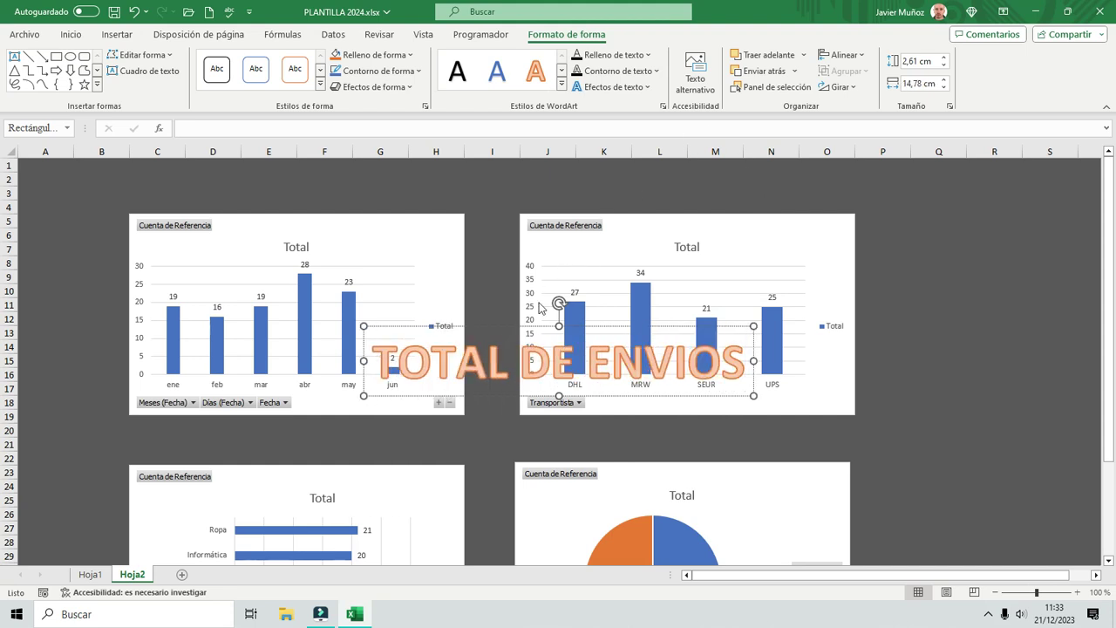
- Resize the TOTAL DE ENVIOS title box to about 4,95 cm high and 13,37 cm wide
drag(523, 327, 449, 189)
key(Escape)
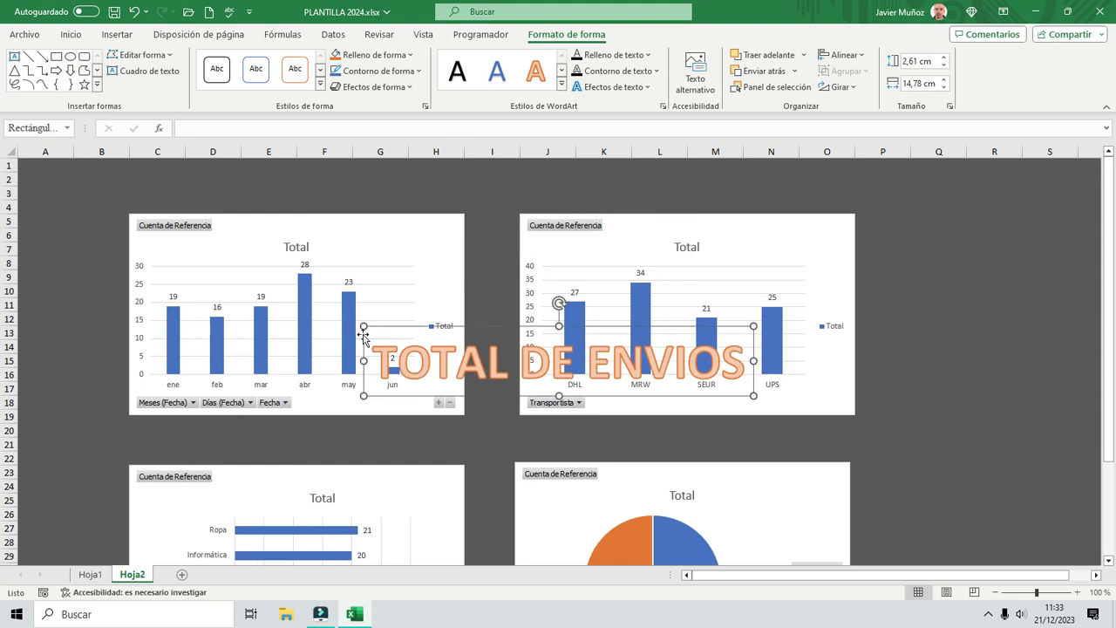
drag(363, 327, 511, 347)
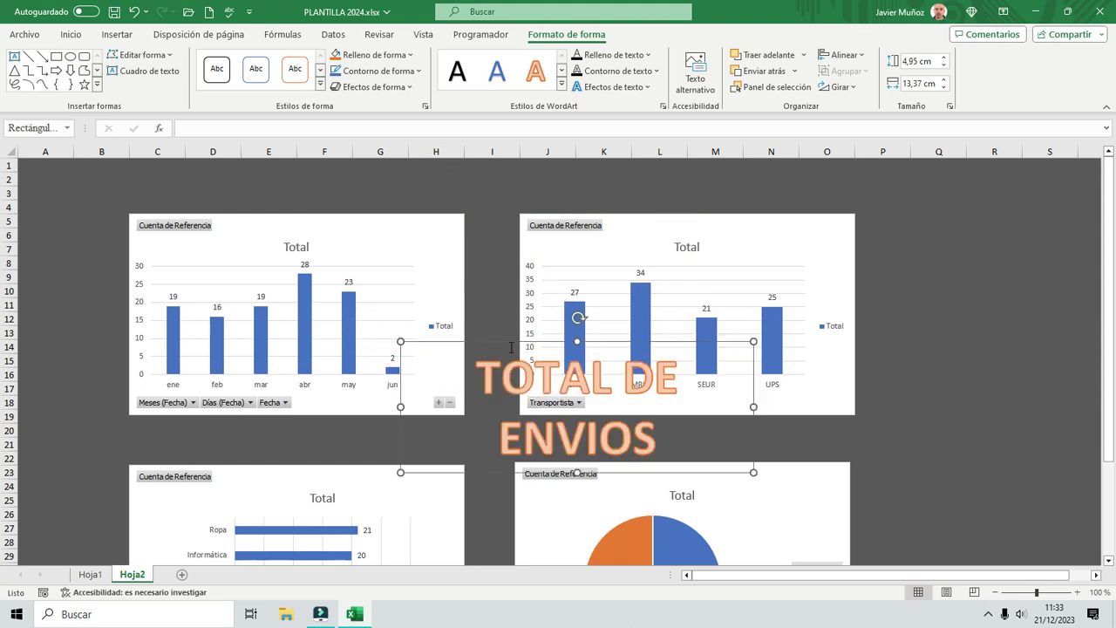